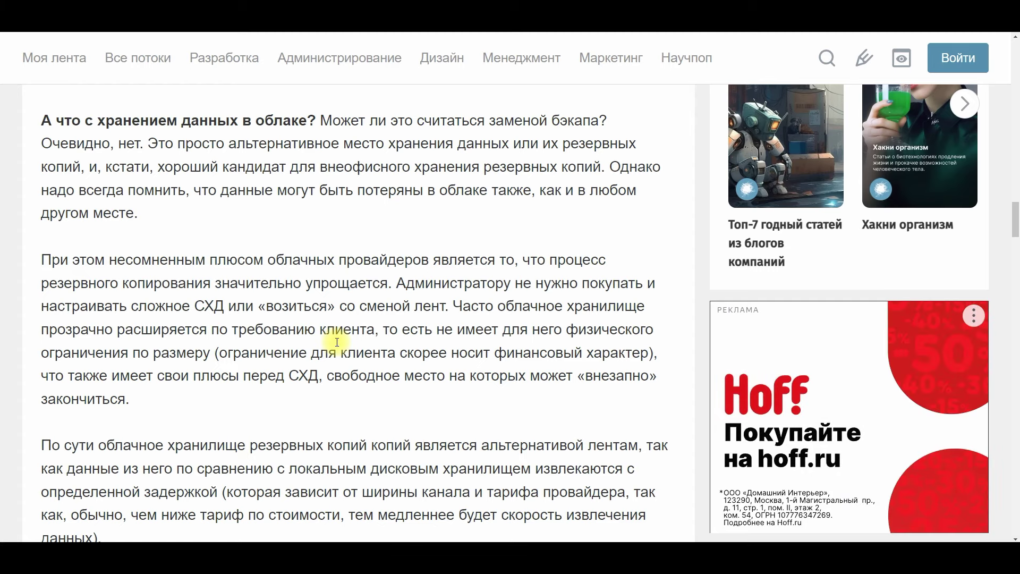
# Step: Read the article's closing sections on cloud backup storage and how strictly to follow the 3-2-1 rule
pyautogui.scroll(-3, 338, 342)
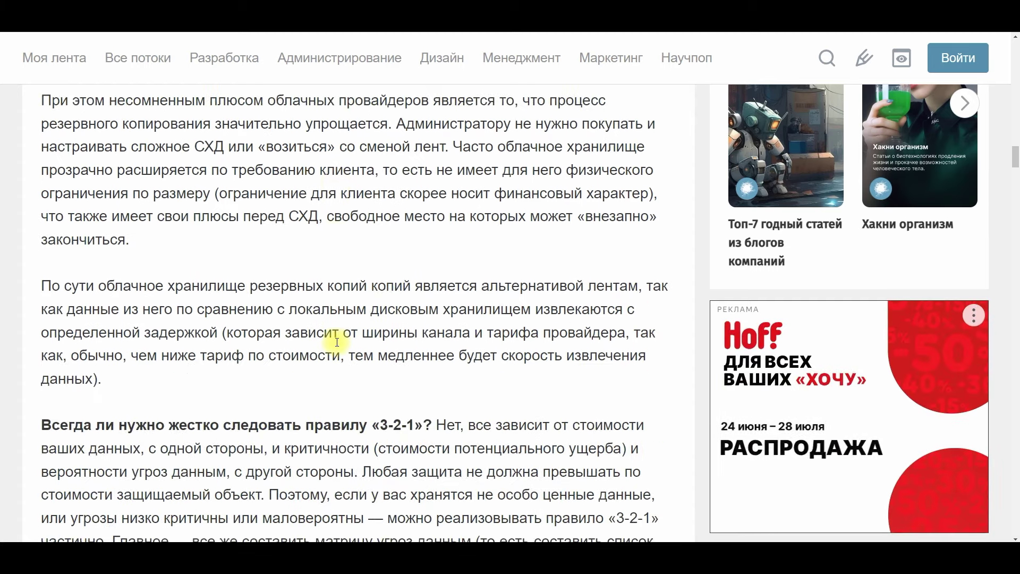
pyautogui.scroll(-5, 337, 342)
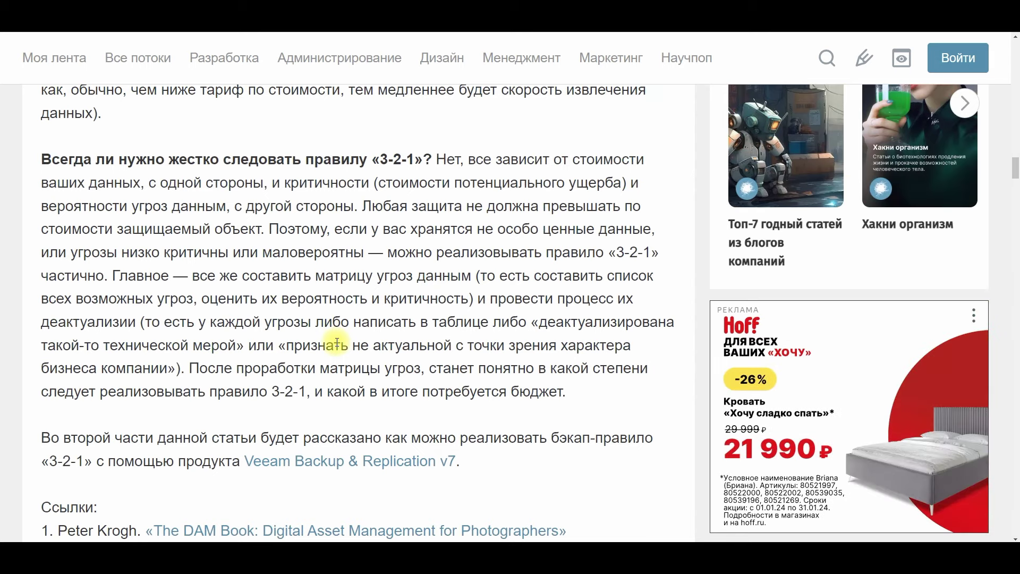
pyautogui.scroll(-2, 338, 343)
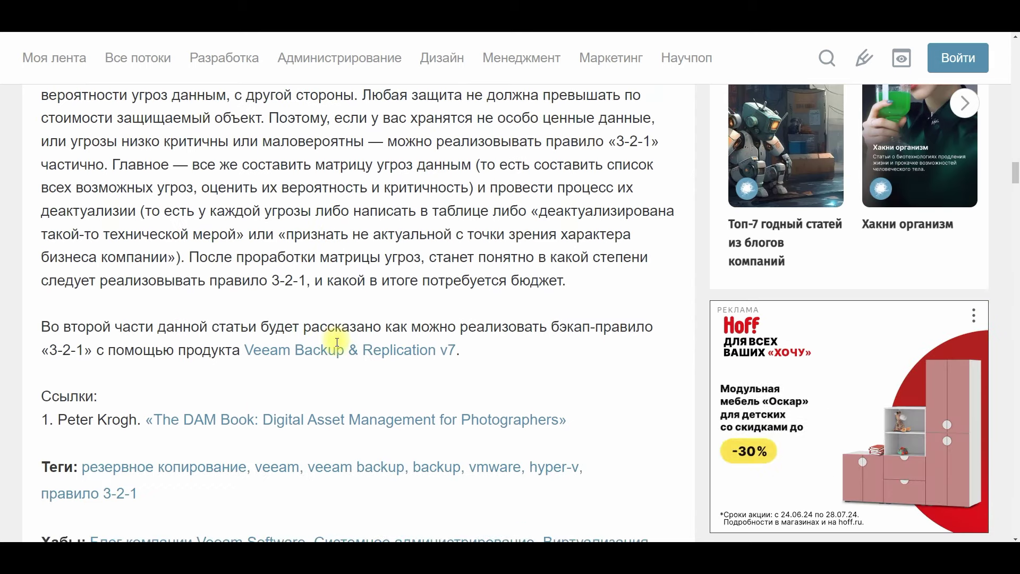
pyautogui.scroll(-1, 337, 342)
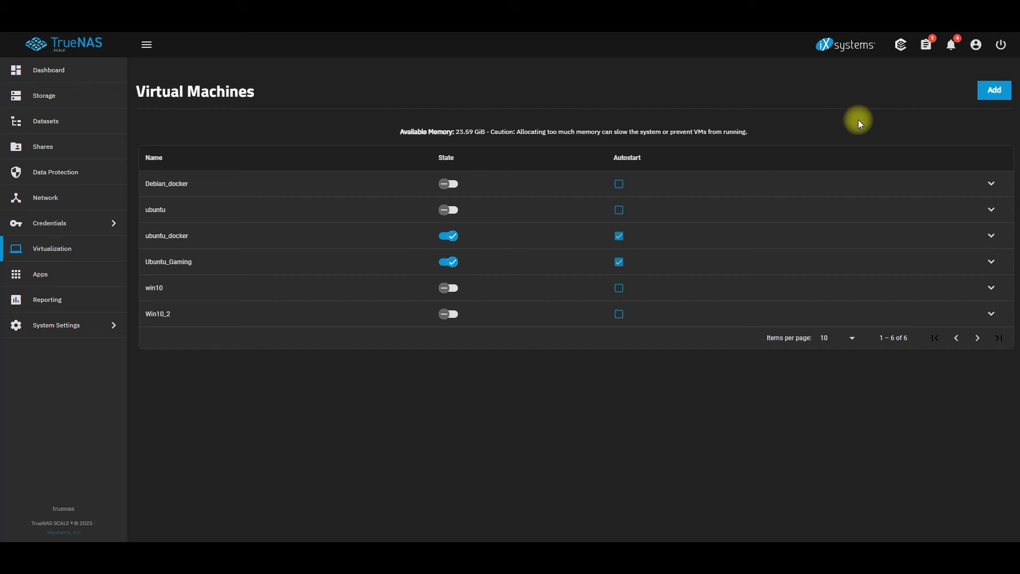
# Step: Inspect the disk device settings of the Ubuntu_Gaming virtual machine to see which zvol it uses, and close them without changes
pyautogui.click(845, 261)
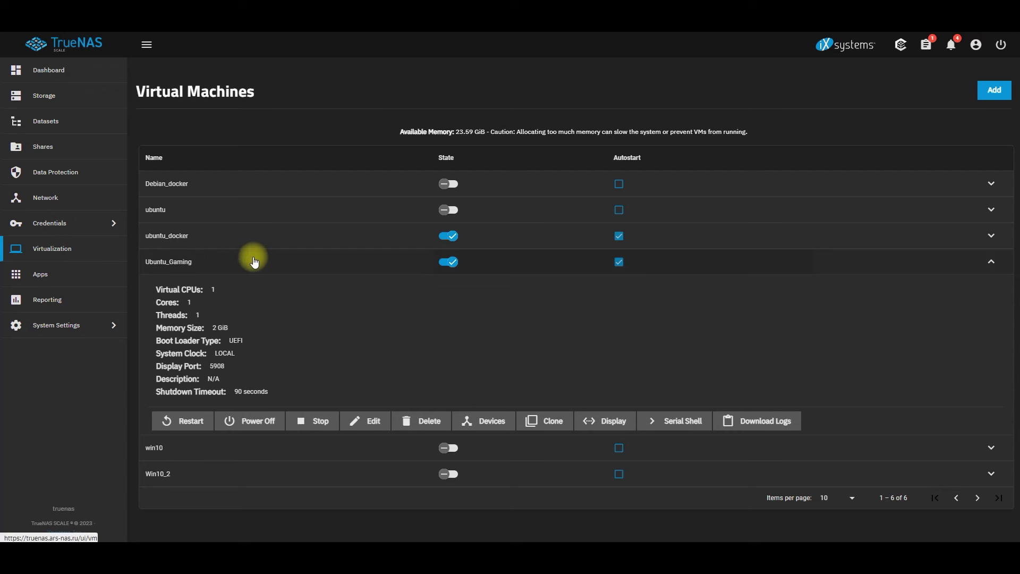
pyautogui.click(493, 430)
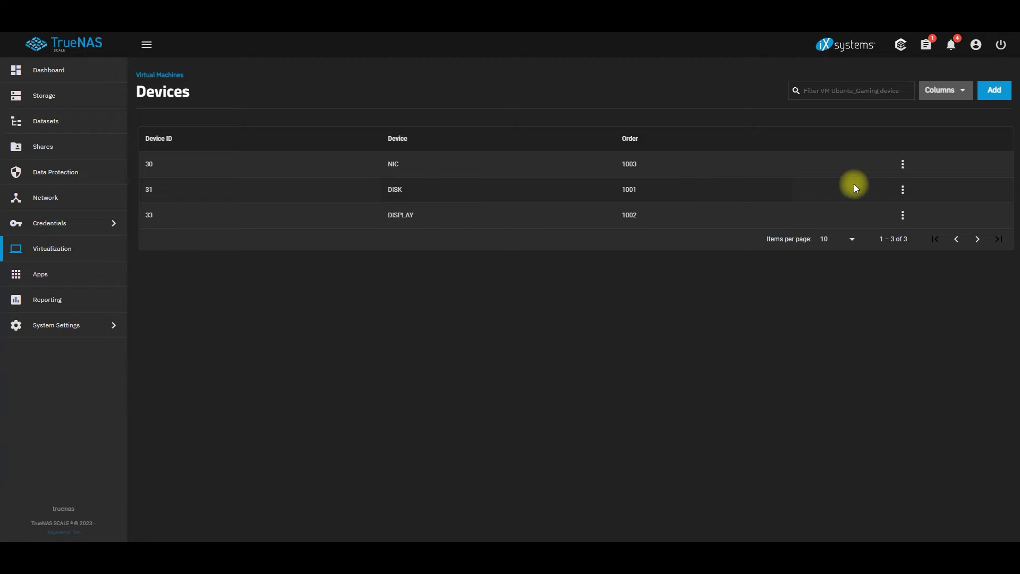
pyautogui.click(903, 190)
pyautogui.click(912, 208)
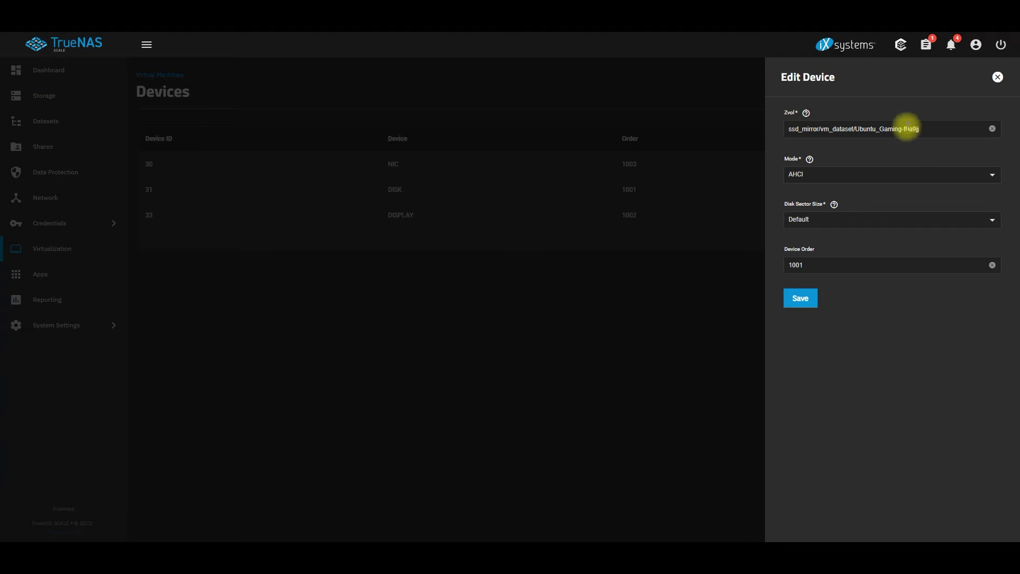
pyautogui.click(697, 327)
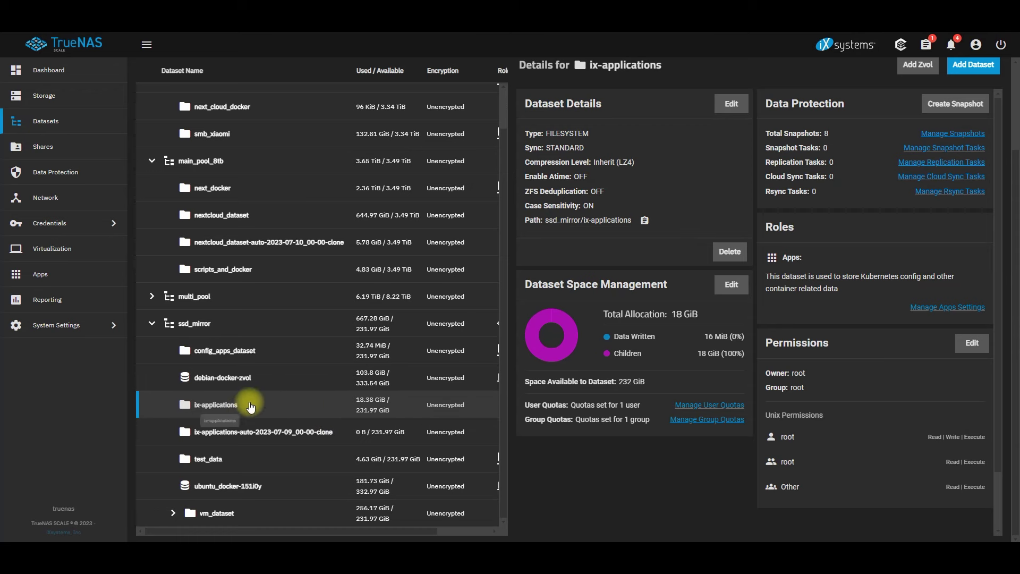
# Step: Compare the details of the debian-docker-zvol volume and the ix-applications dataset in the ssd_mirror pool
pyautogui.click(269, 382)
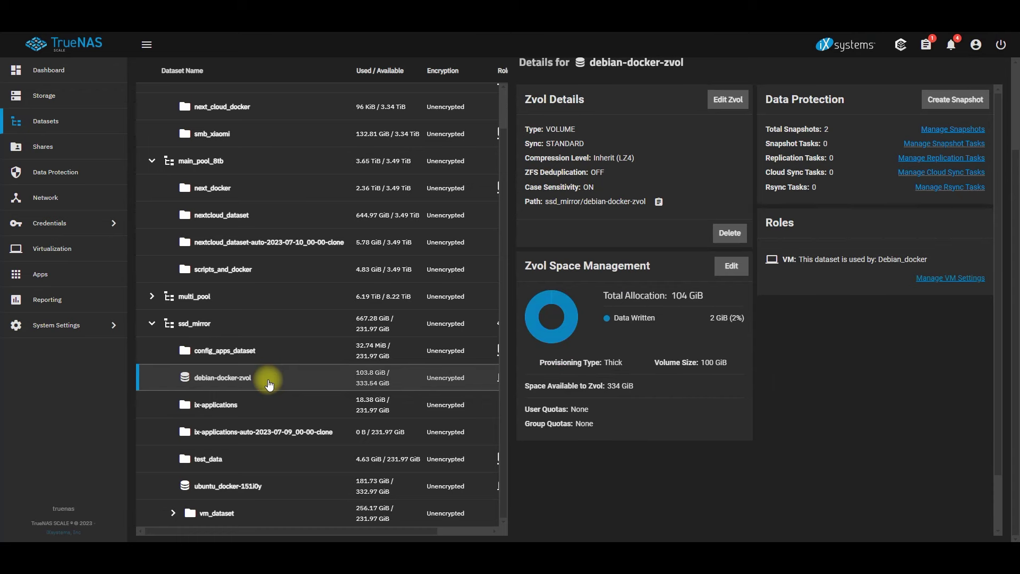
pyautogui.click(269, 405)
pyautogui.click(269, 383)
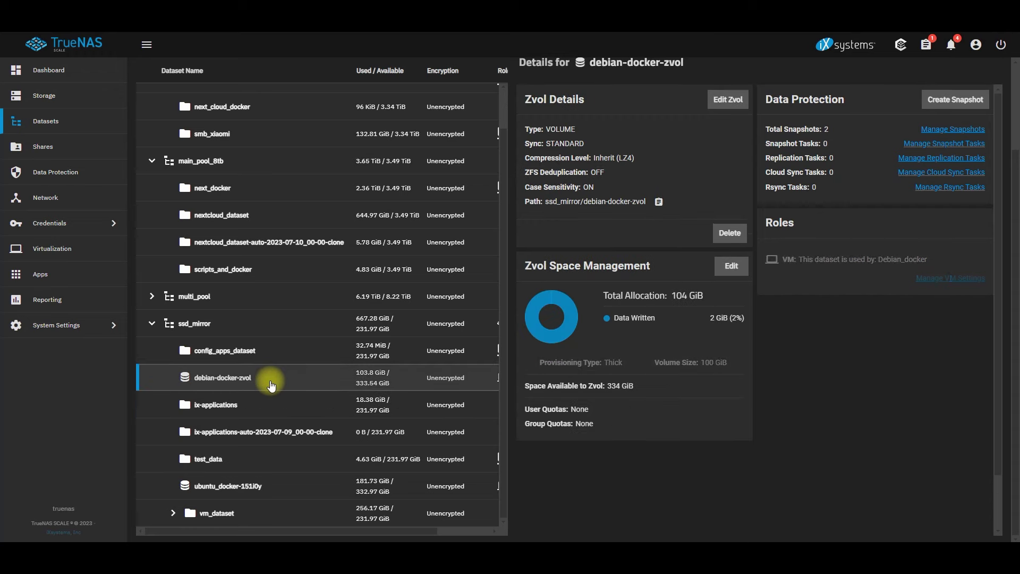
pyautogui.click(273, 407)
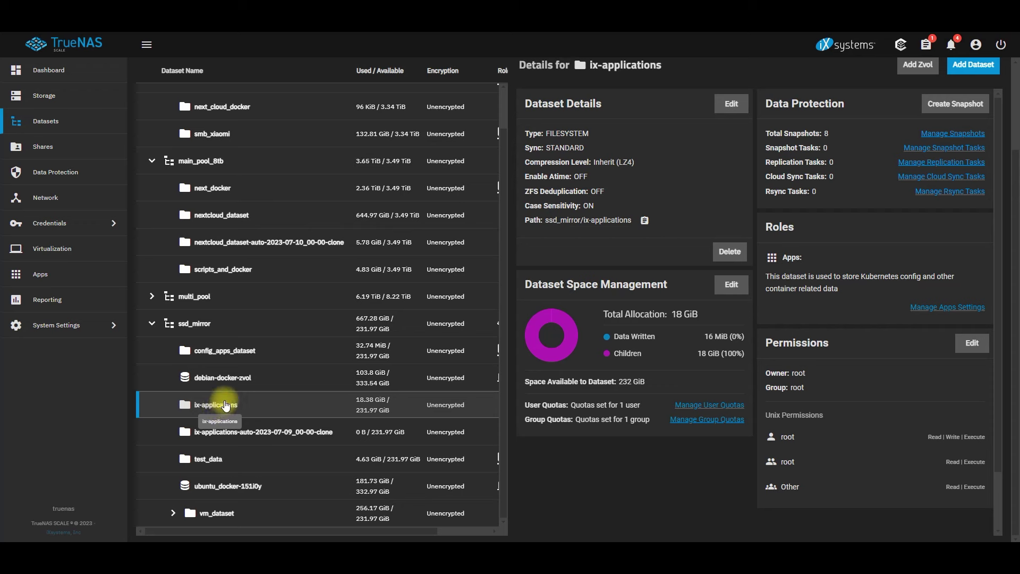
# Step: Review the configured data protection tasks, including the existing rsync task's settings, and close the task without changes
pyautogui.click(39, 171)
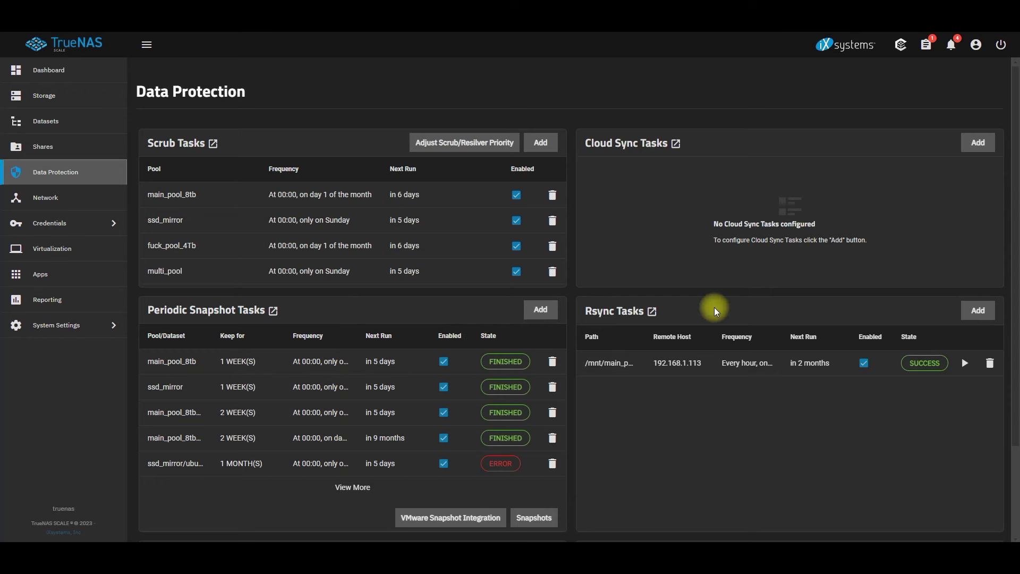
pyautogui.click(620, 371)
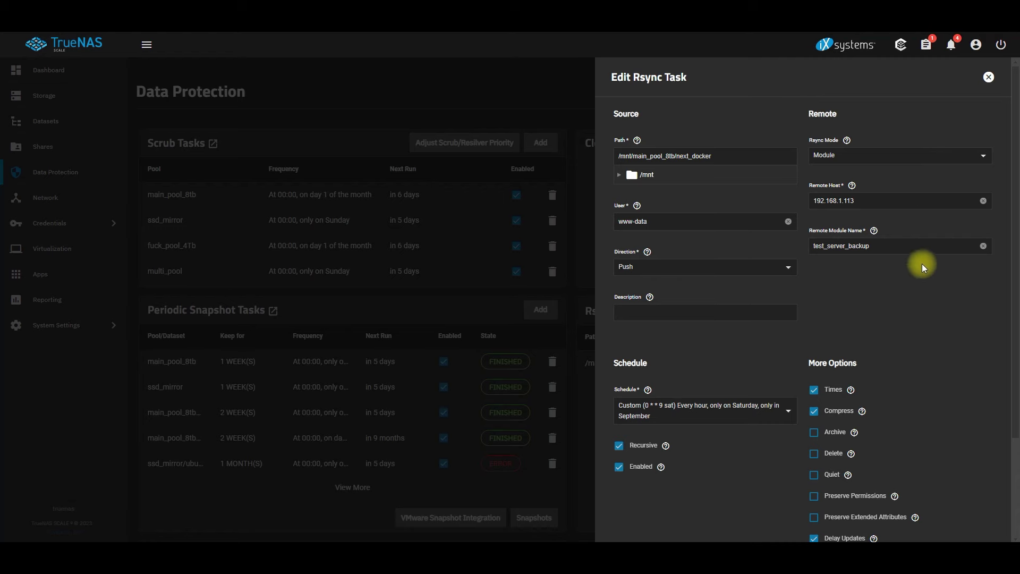
pyautogui.click(512, 106)
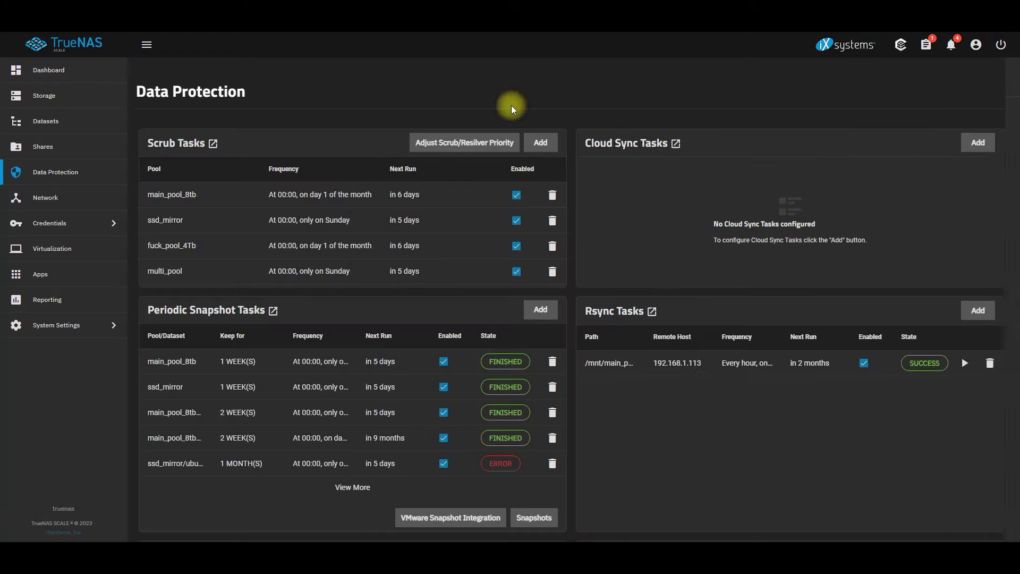
pyautogui.scroll(-1, 750, 417)
pyautogui.scroll(-1, 750, 416)
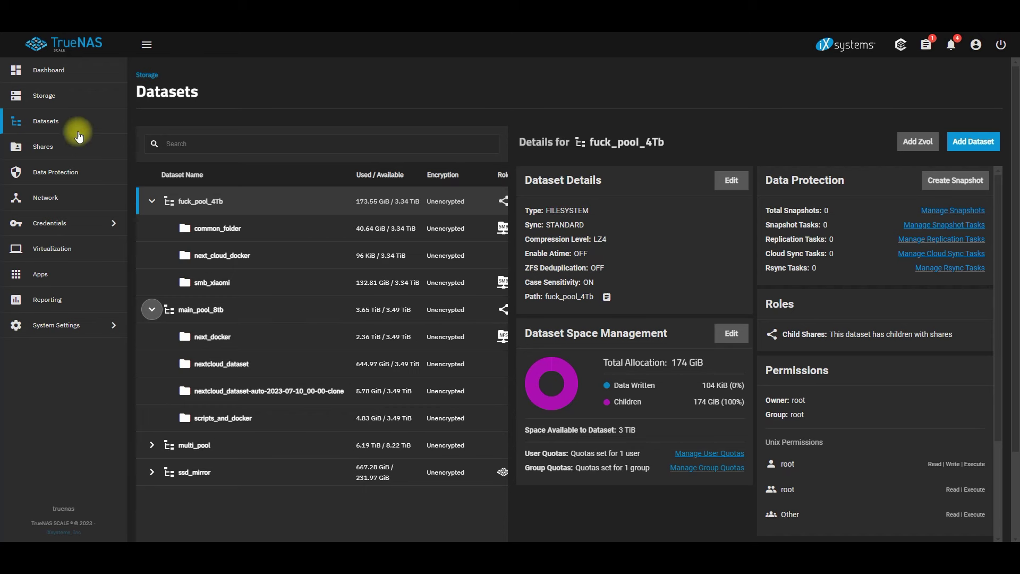
# Step: Examine the next_docker dataset's details and the health of the pools on the storage dashboard
pyautogui.click(280, 338)
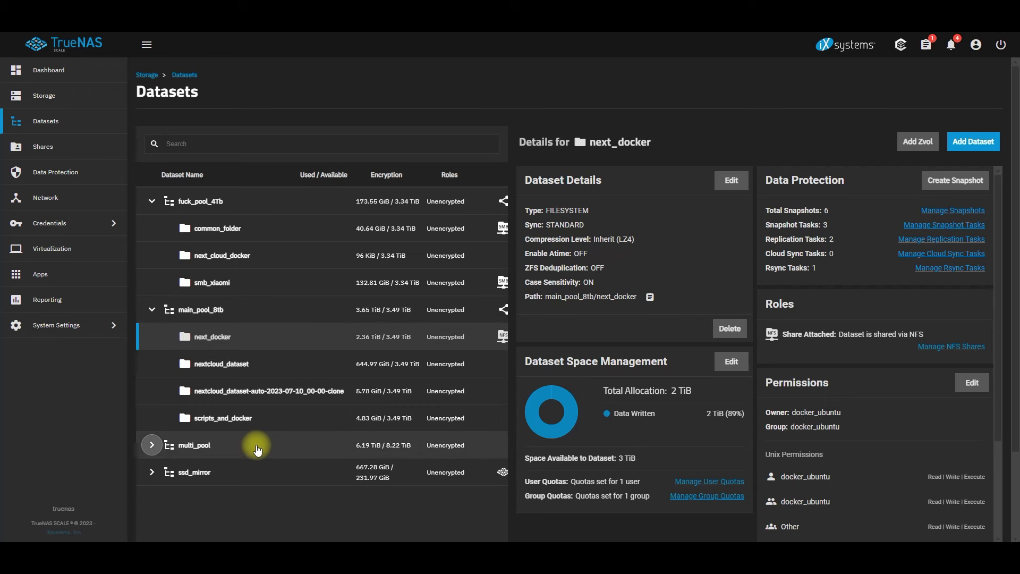
pyautogui.click(71, 98)
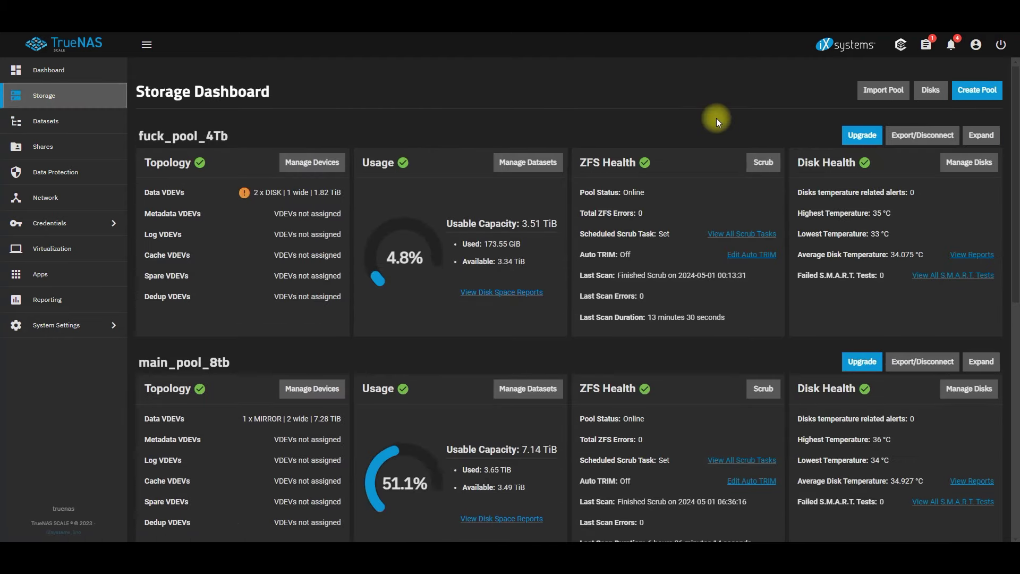
pyautogui.scroll(-5, 716, 118)
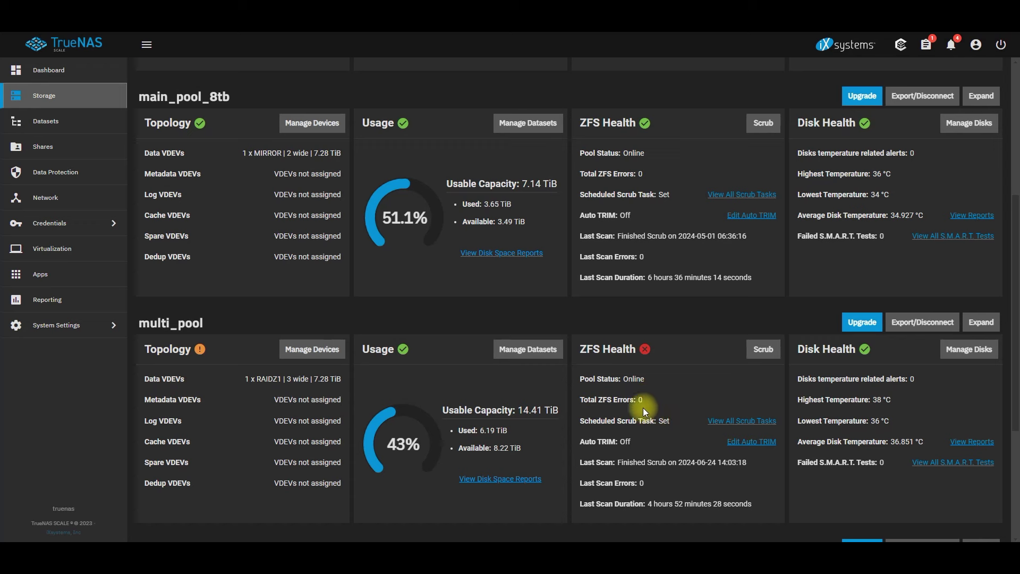
pyautogui.click(775, 351)
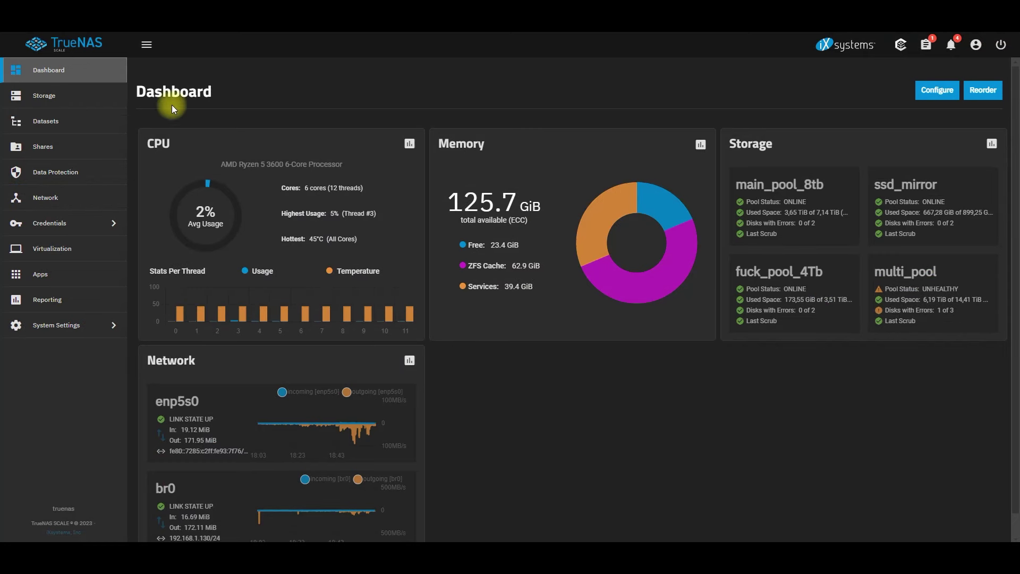
pyautogui.click(101, 95)
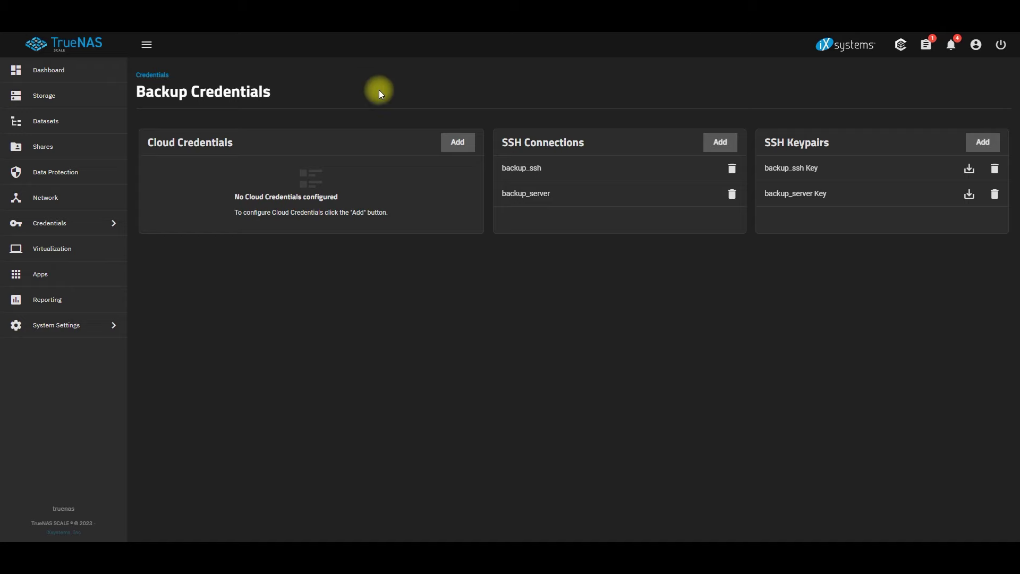
# Step: Start a new cloud credential and look through the list of supported providers without choosing another one
pyautogui.click(458, 142)
pyautogui.click(986, 155)
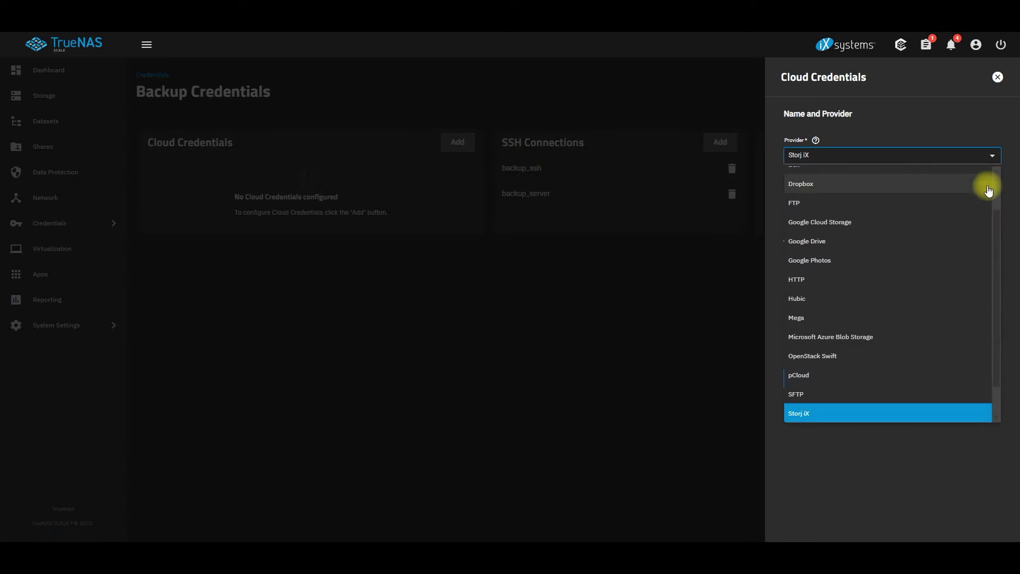
pyautogui.moveTo(999, 232); pyautogui.dragTo(1015, 280)
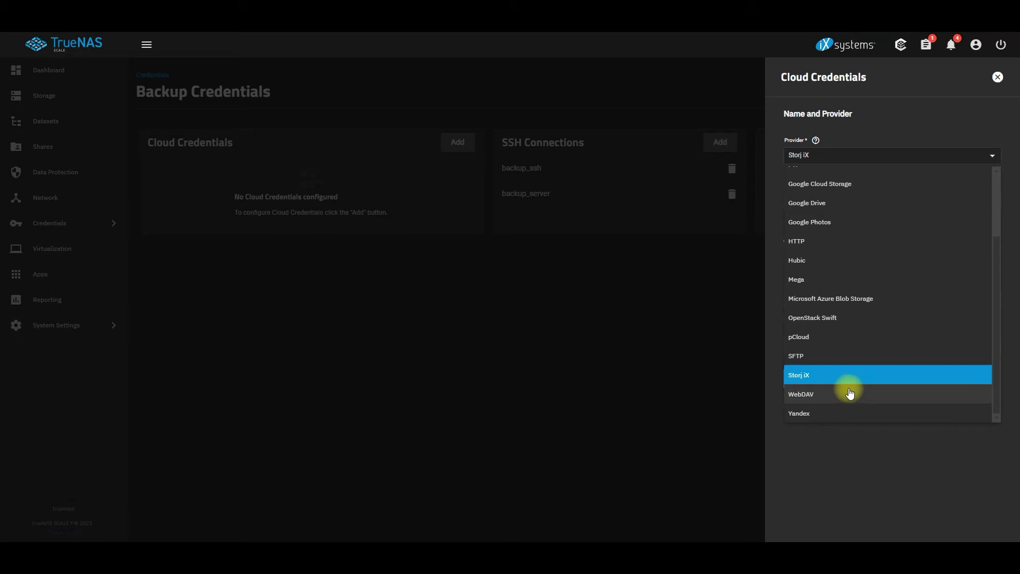
pyautogui.click(706, 423)
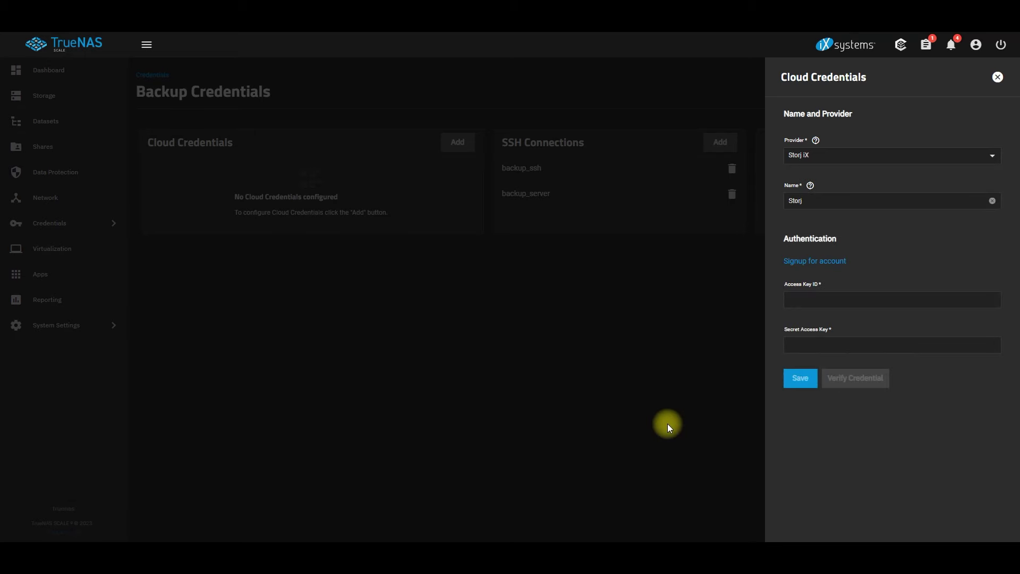
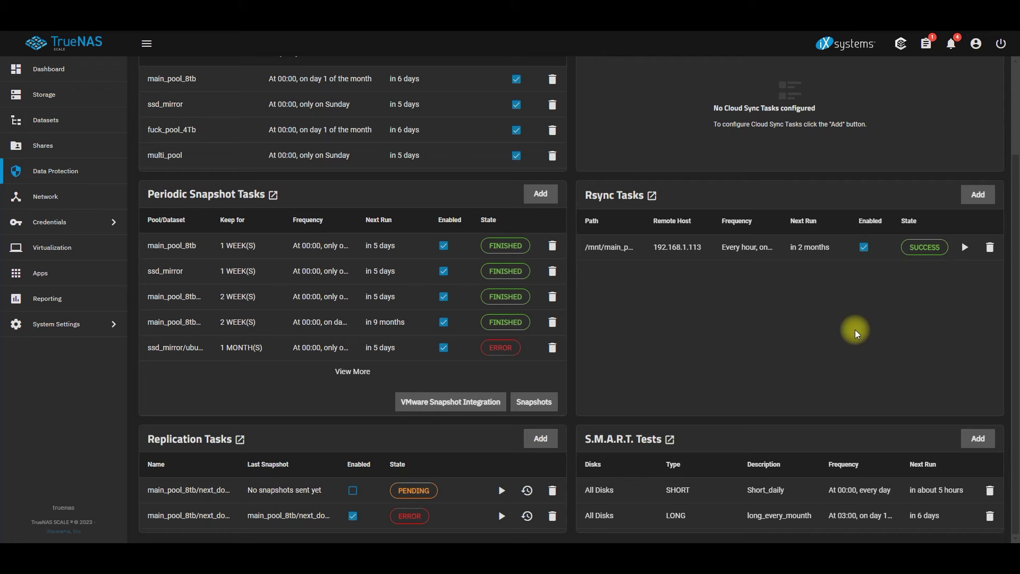
# Step: Start a new replication task in the Replication Task Wizard from the data protection page
pyautogui.scroll(1, 854, 330)
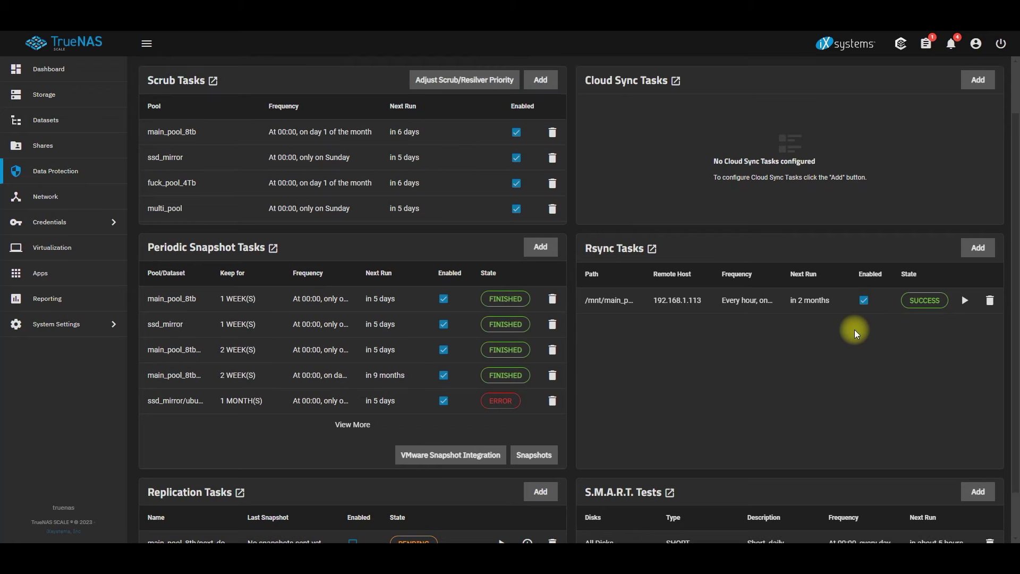
pyautogui.scroll(-1, 854, 329)
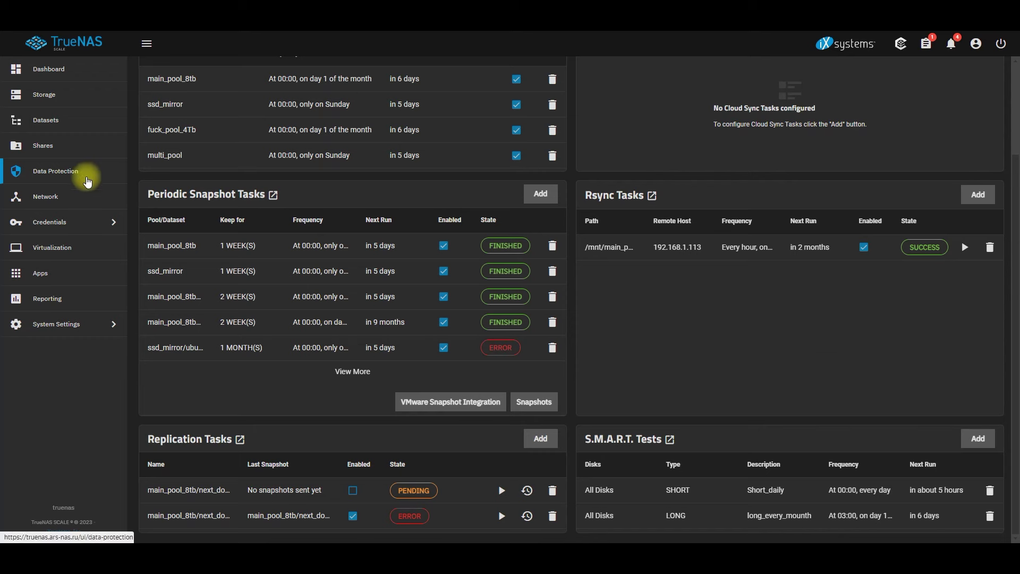
pyautogui.click(541, 441)
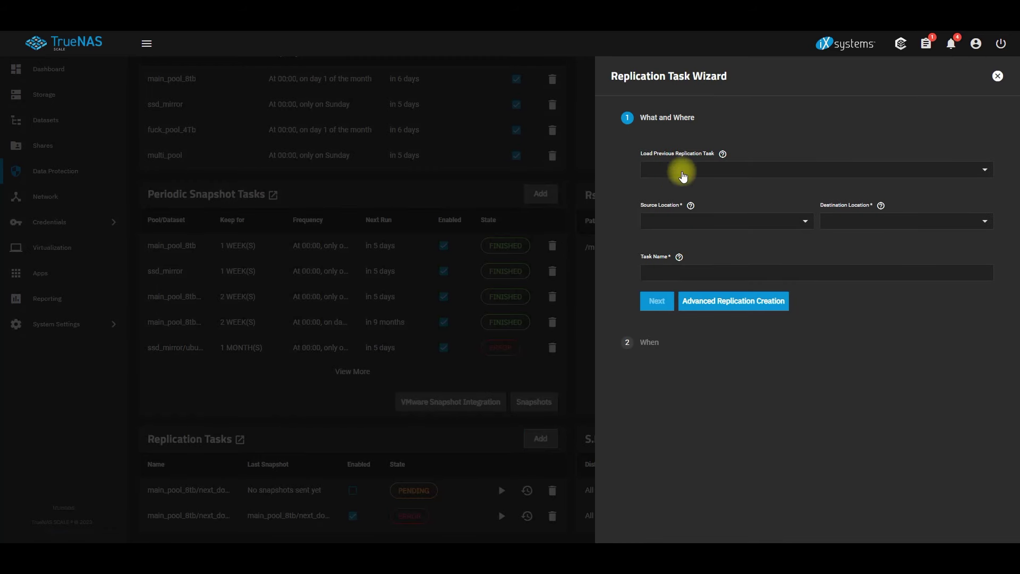
# Step: Look through the previous replication tasks available to load and the source location choices, leaving both fields empty
pyautogui.click(678, 170)
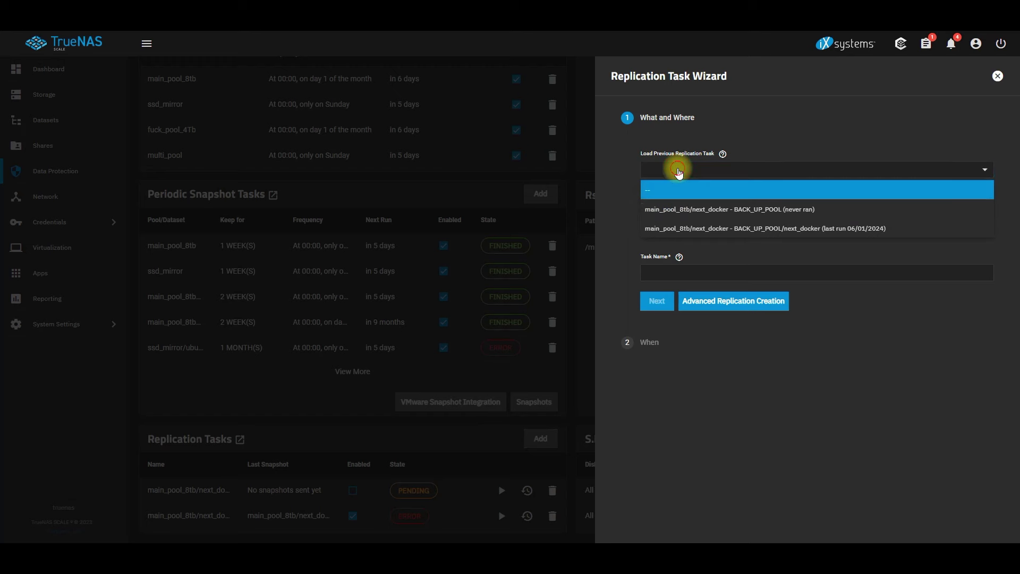
pyautogui.click(722, 183)
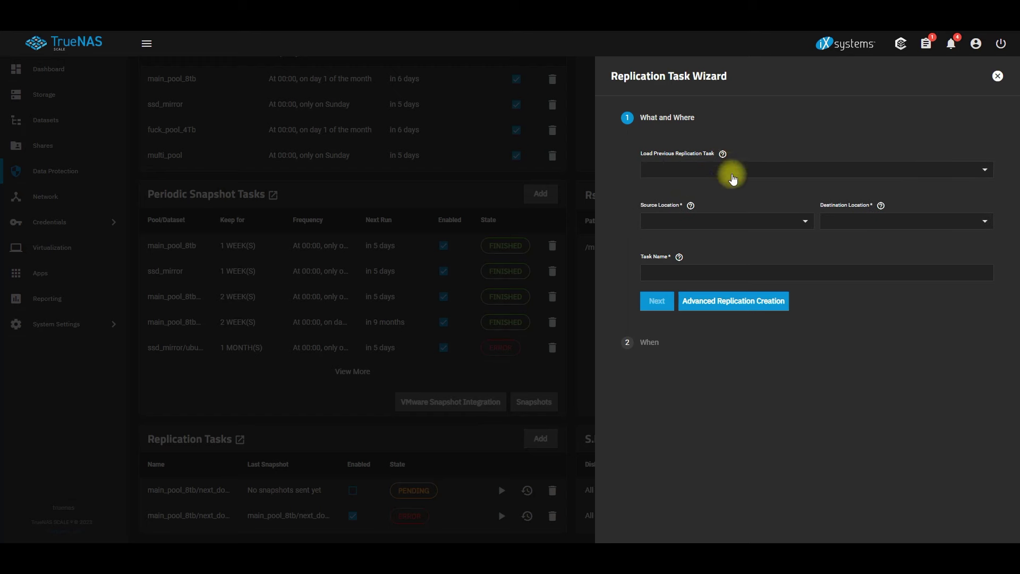
pyautogui.click(764, 219)
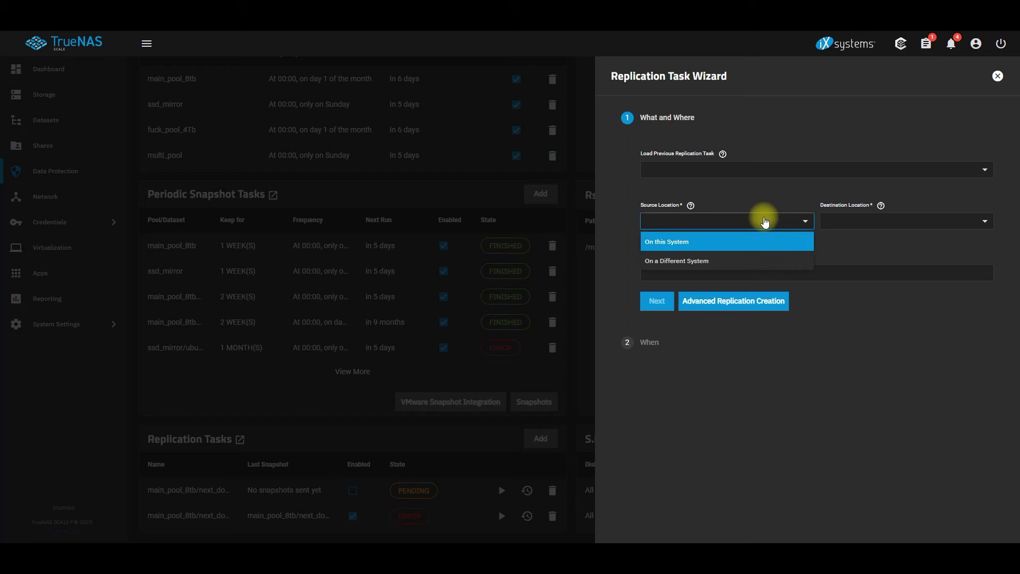
pyautogui.click(760, 180)
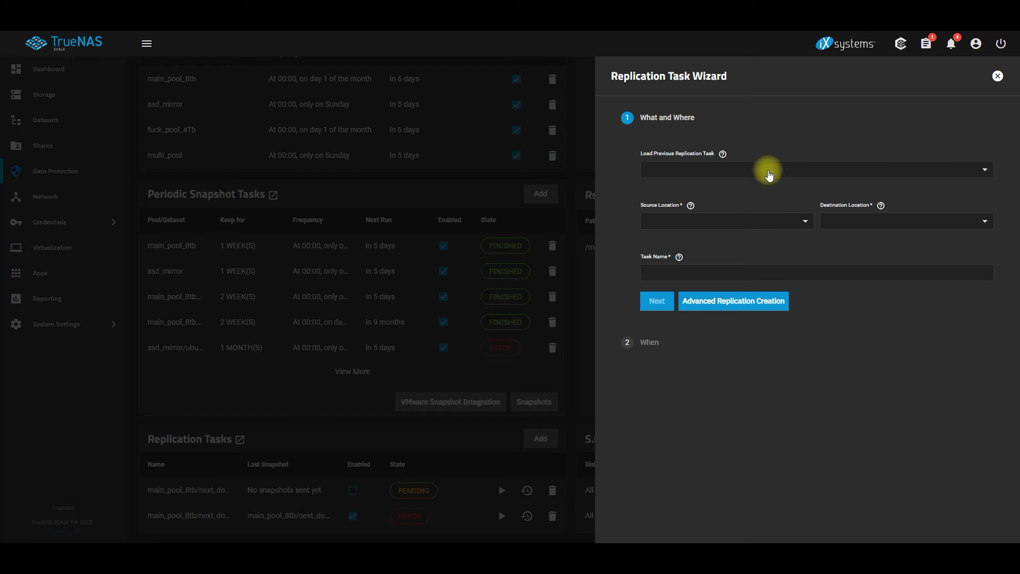
pyautogui.click(769, 171)
pyautogui.click(761, 187)
# Step: Set the replication task's source location to On a Different System
pyautogui.click(766, 221)
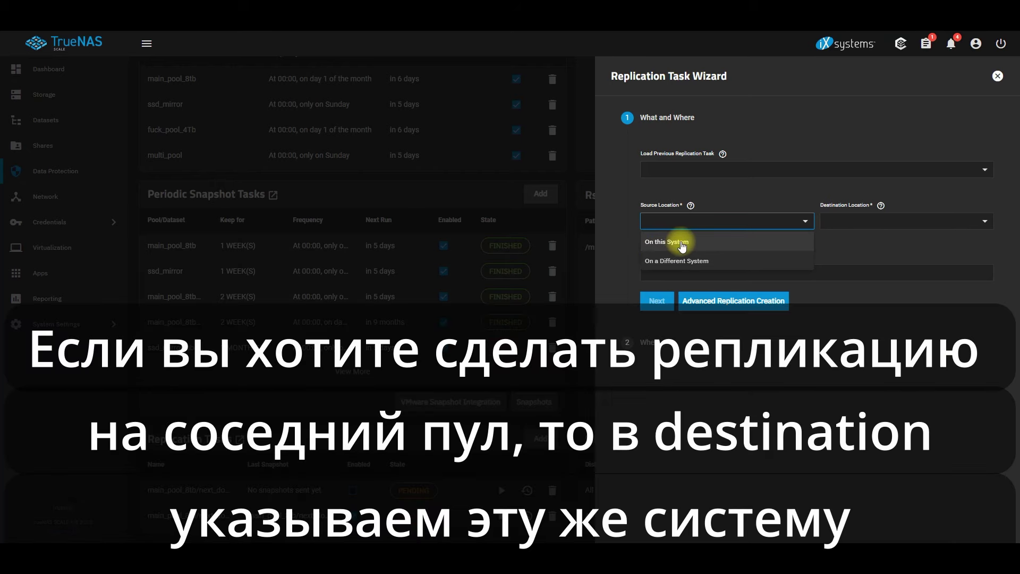
pyautogui.click(682, 245)
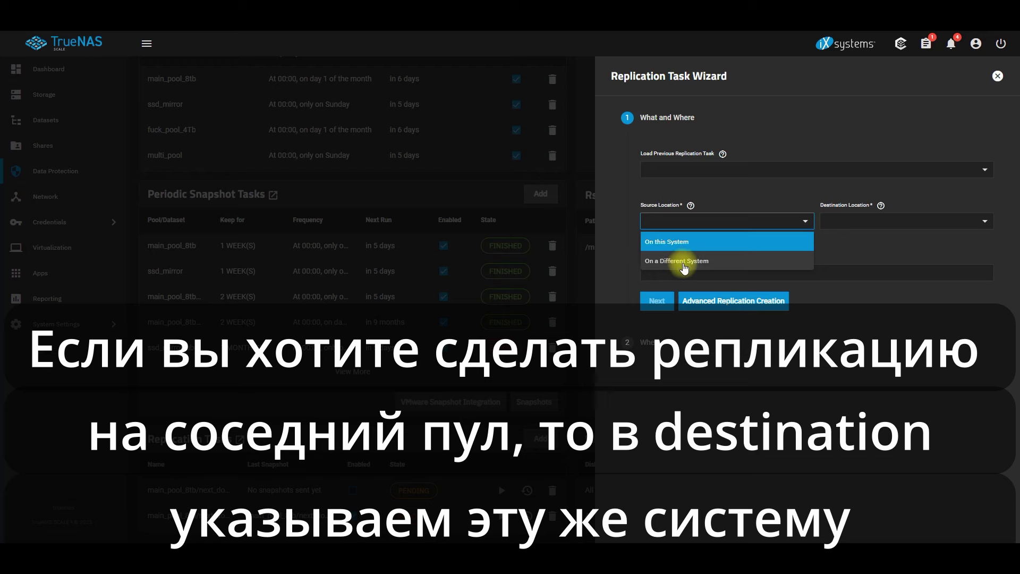
pyautogui.click(657, 262)
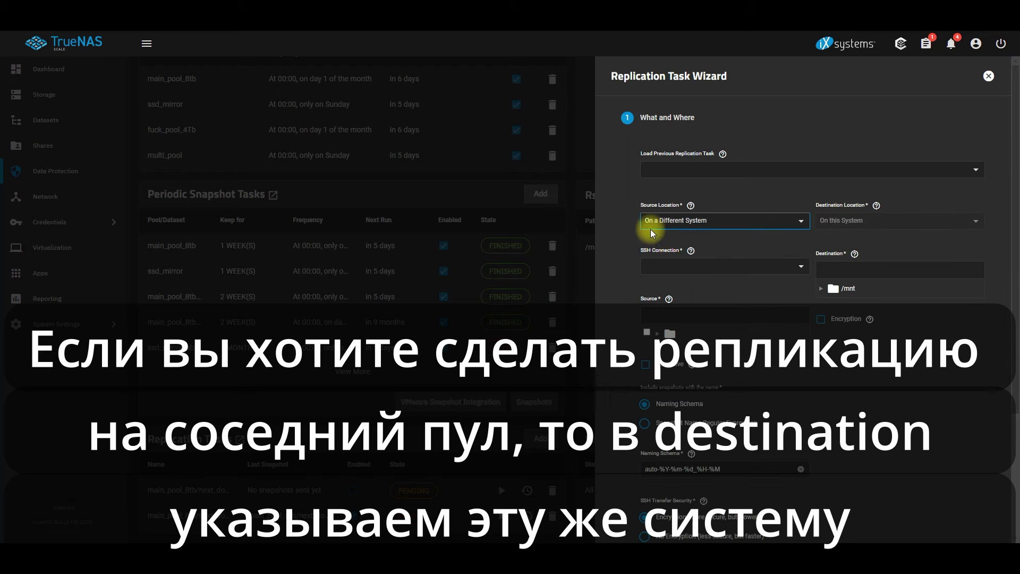
# Step: Set the replication task's source location to On this System and its destination location to On a Different System
pyautogui.click(664, 222)
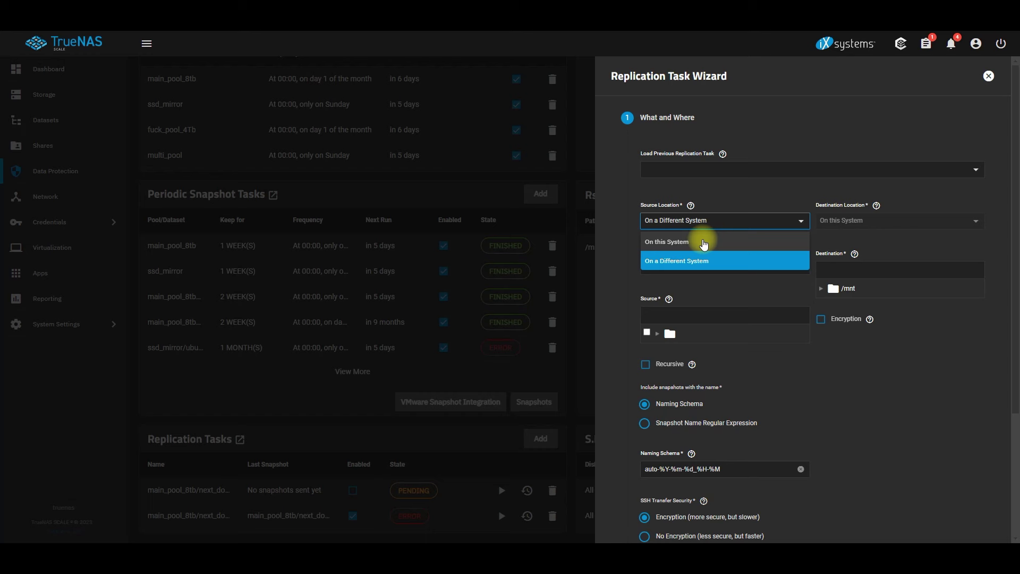
pyautogui.click(704, 243)
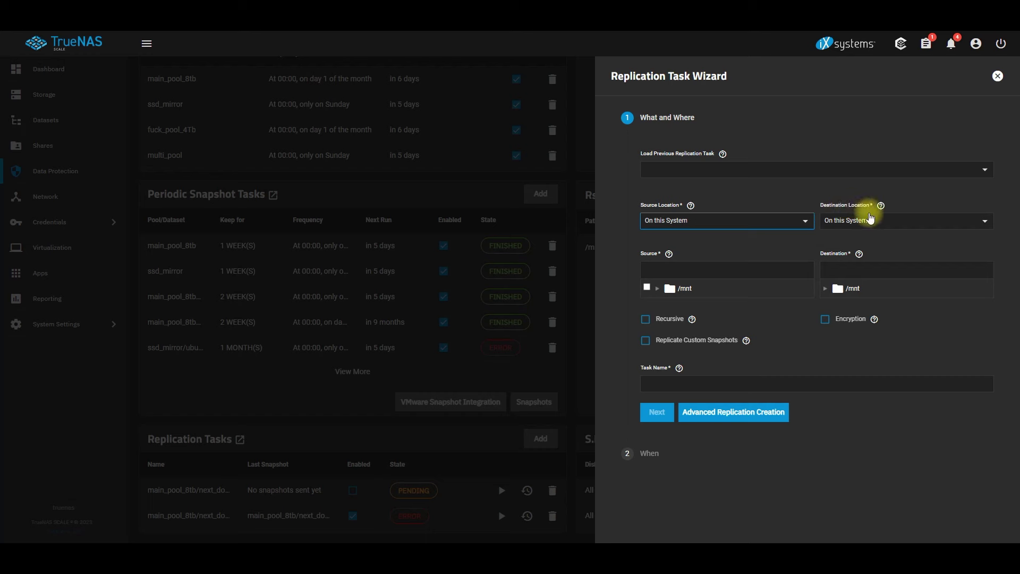
pyautogui.click(902, 221)
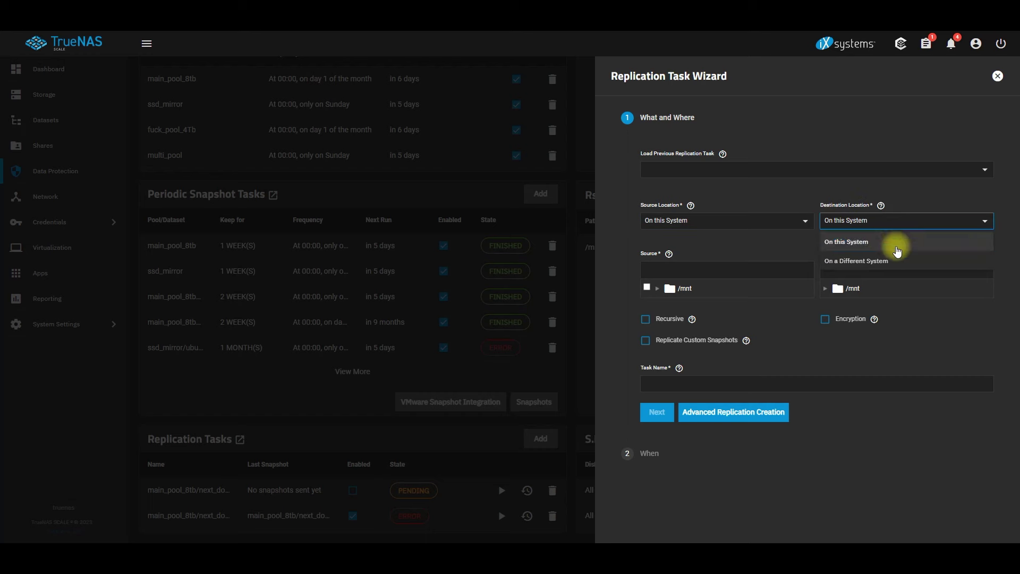
pyautogui.click(896, 260)
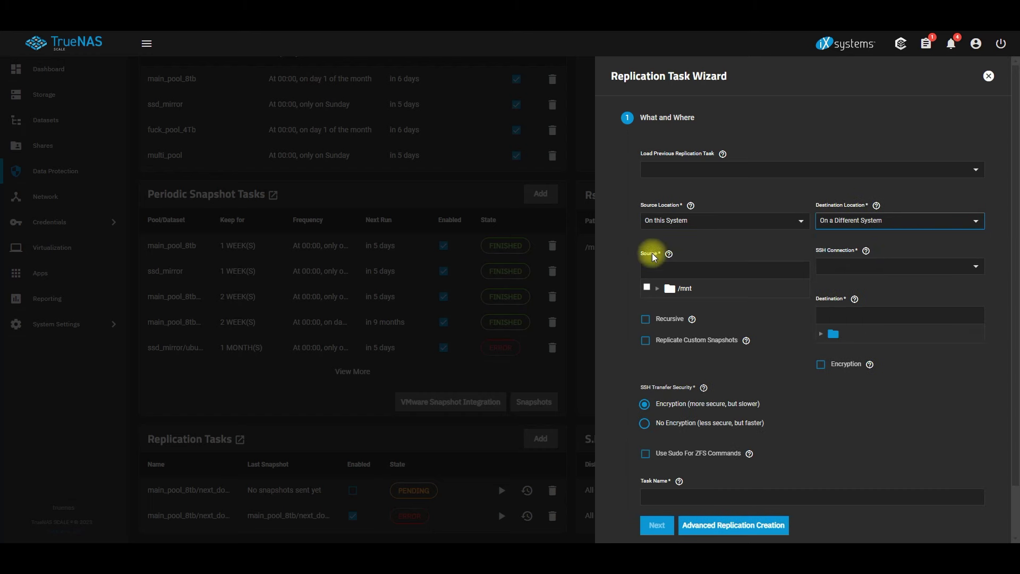
# Step: Choose the common_folder dataset in fuck_pool_4Tb as the replication source
pyautogui.click(657, 288)
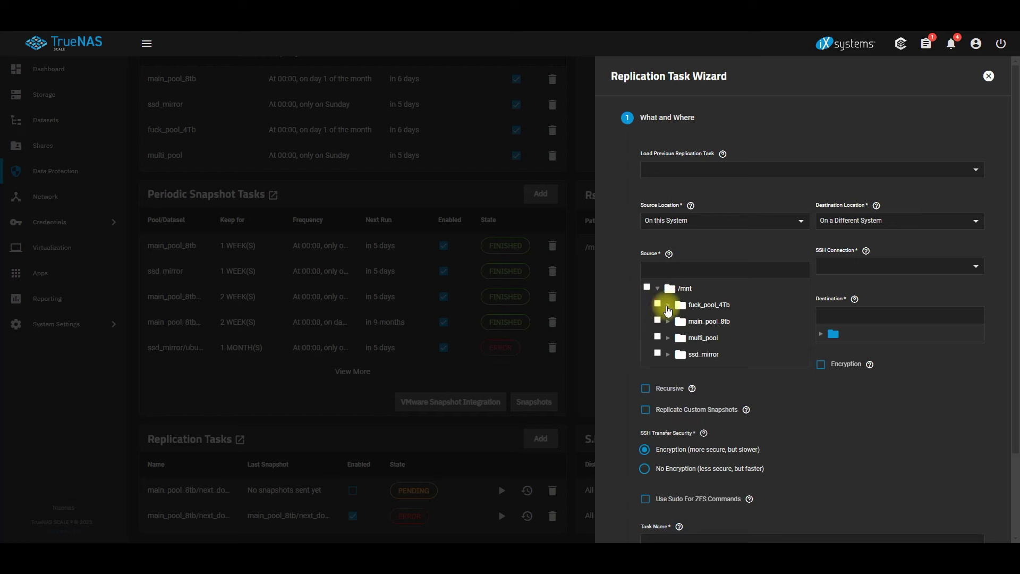
pyautogui.click(668, 306)
pyautogui.click(668, 321)
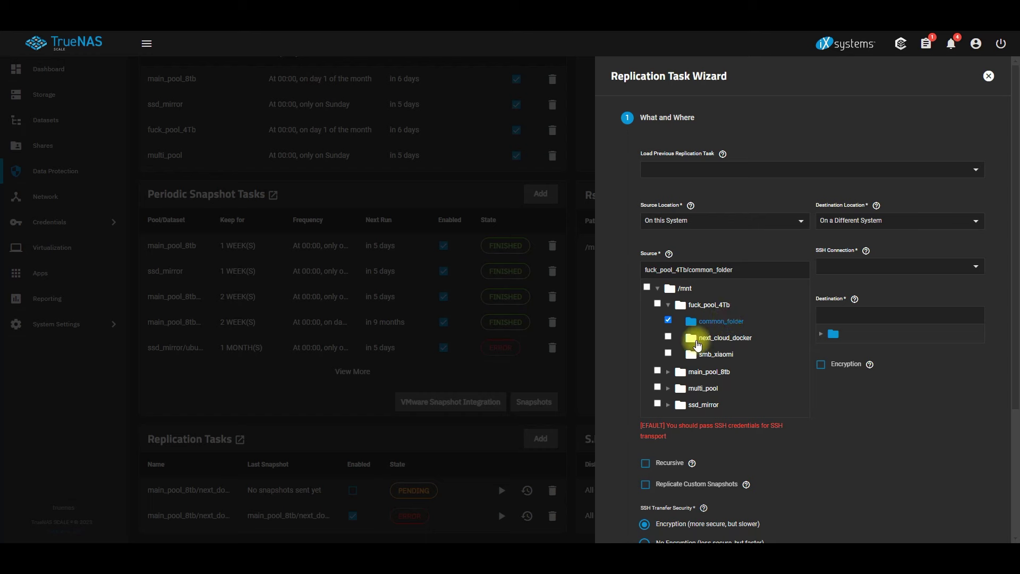
# Step: Start a new SSH connection for the destination and name it test_server_back
pyautogui.click(877, 273)
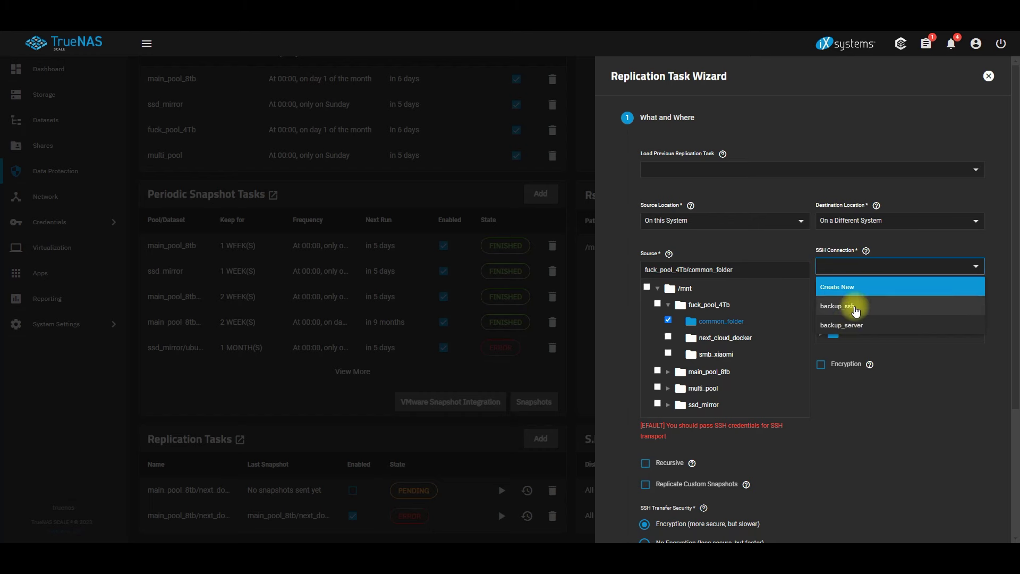
pyautogui.click(858, 289)
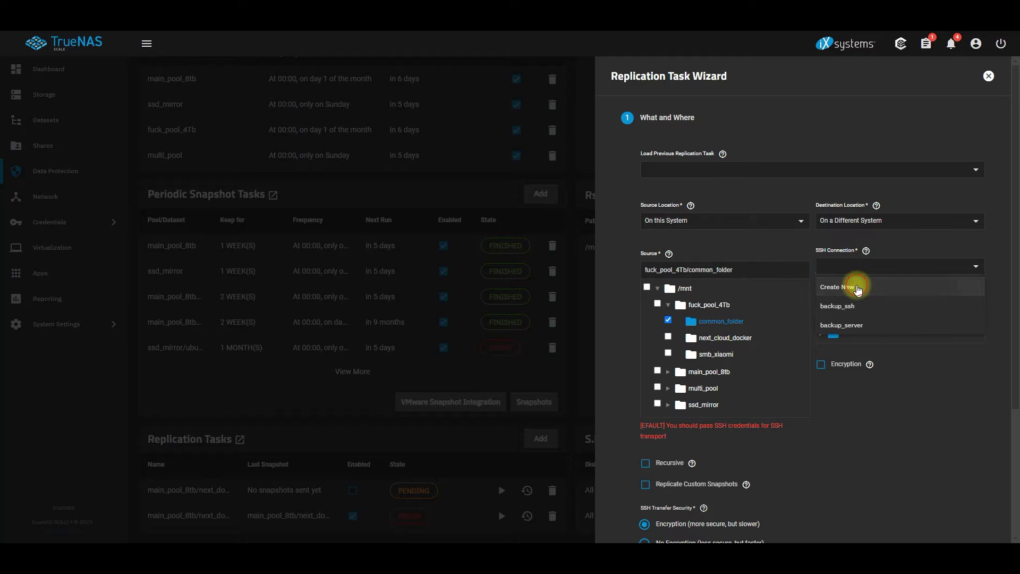
pyautogui.click(416, 149)
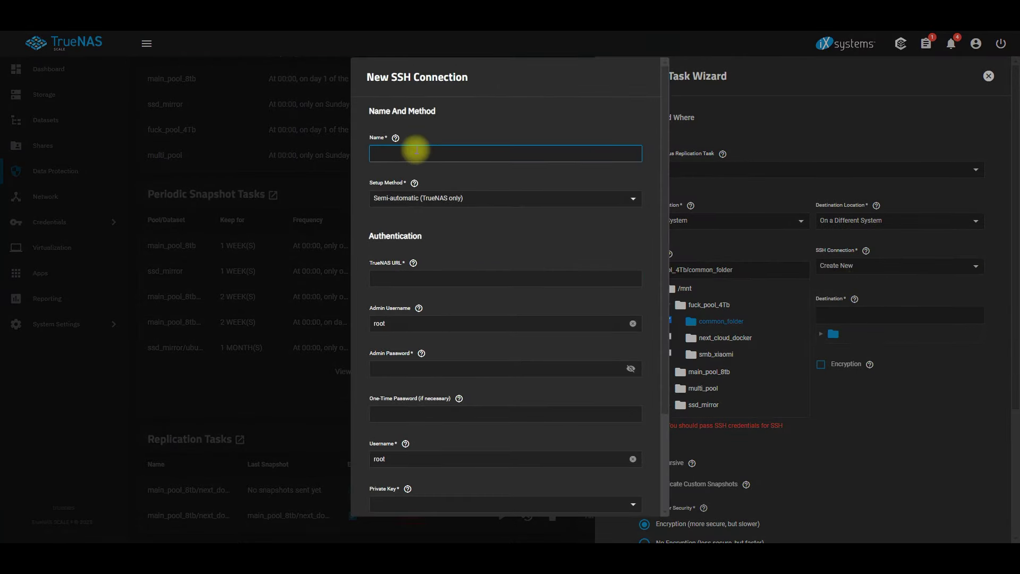
pyautogui.write('test_server_back')
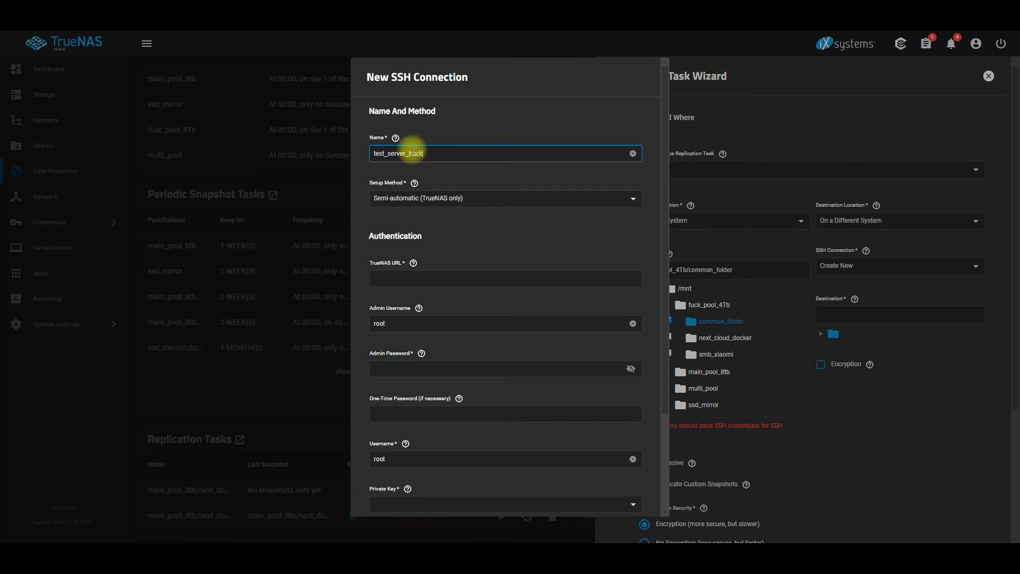
# Step: Compare the Manual setup method's fields with Semi-automatic (TrueNAS only), leaving Semi-automatic selected for the SSH connection
pyautogui.click(487, 200)
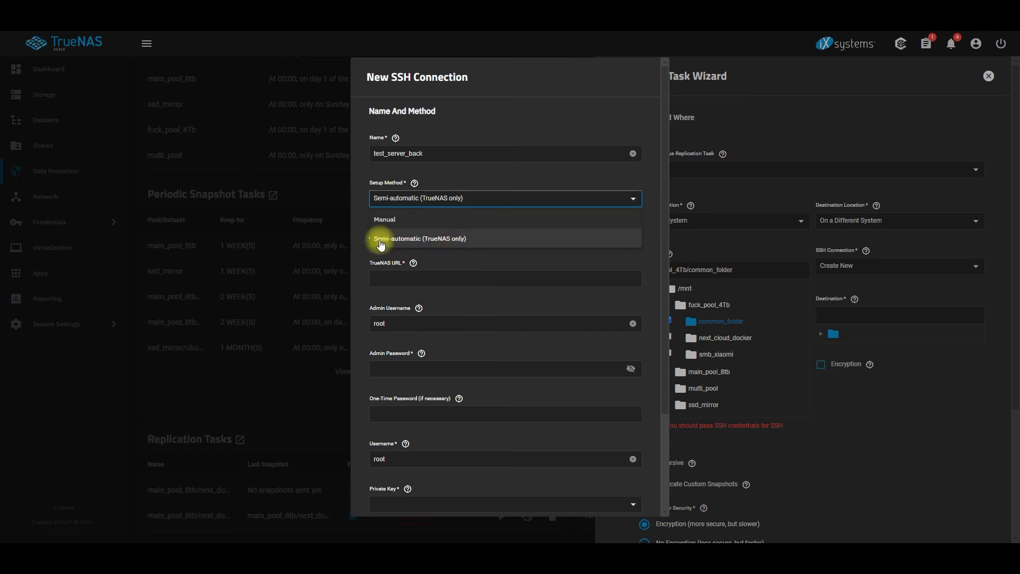
pyautogui.click(472, 247)
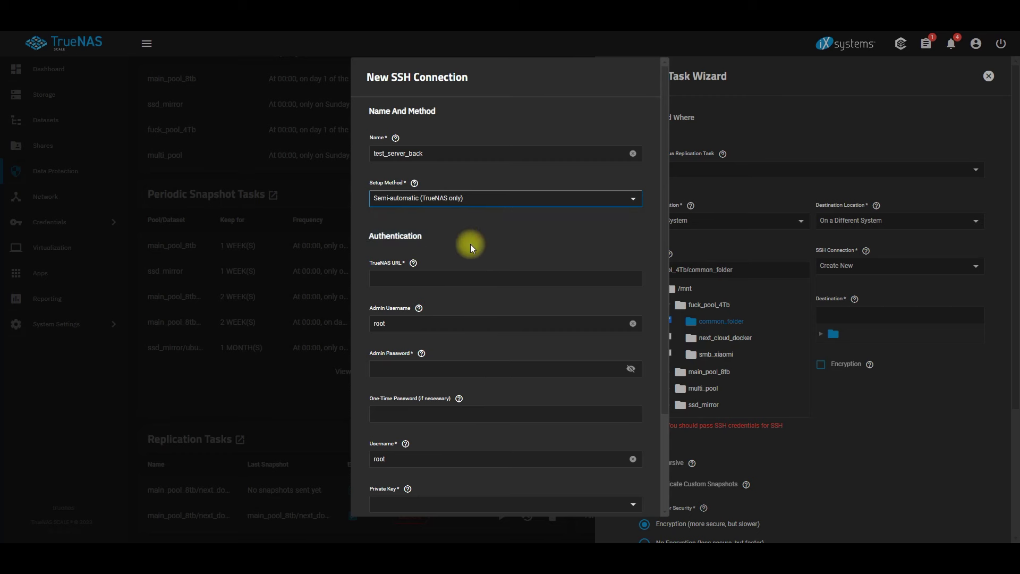
pyautogui.click(487, 200)
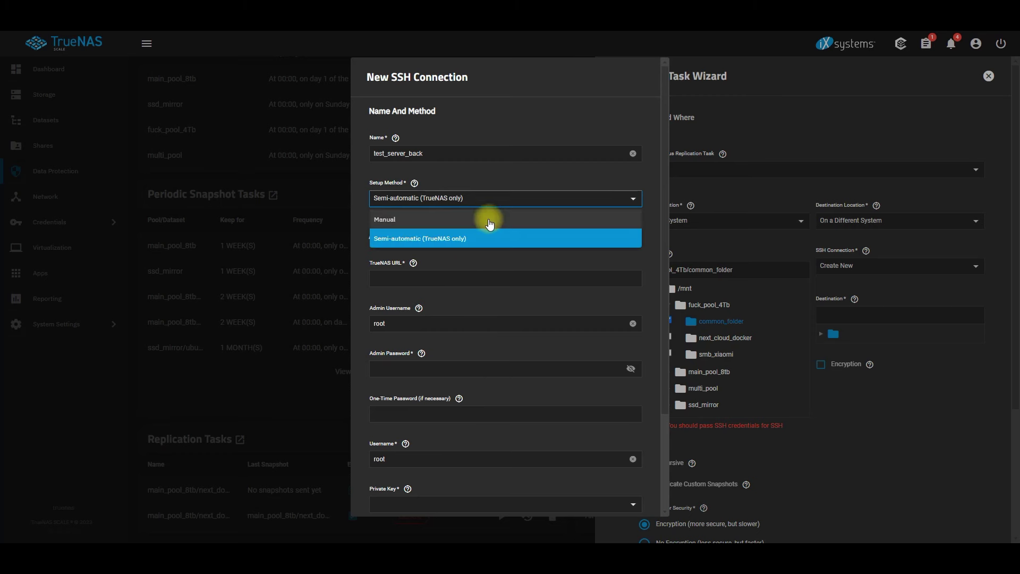
pyautogui.click(489, 220)
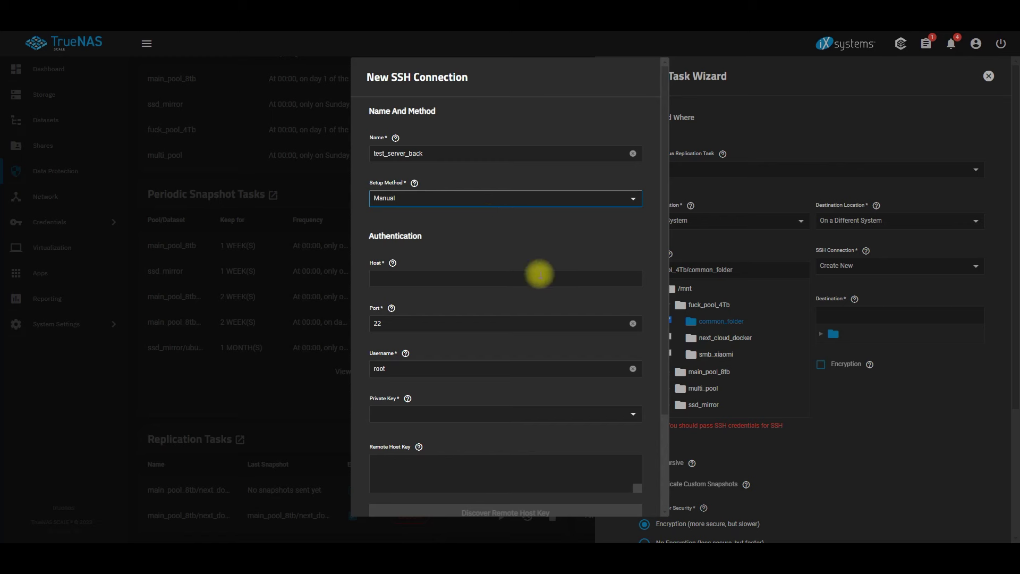
pyautogui.scroll(-2, 538, 272)
pyautogui.scroll(2, 524, 225)
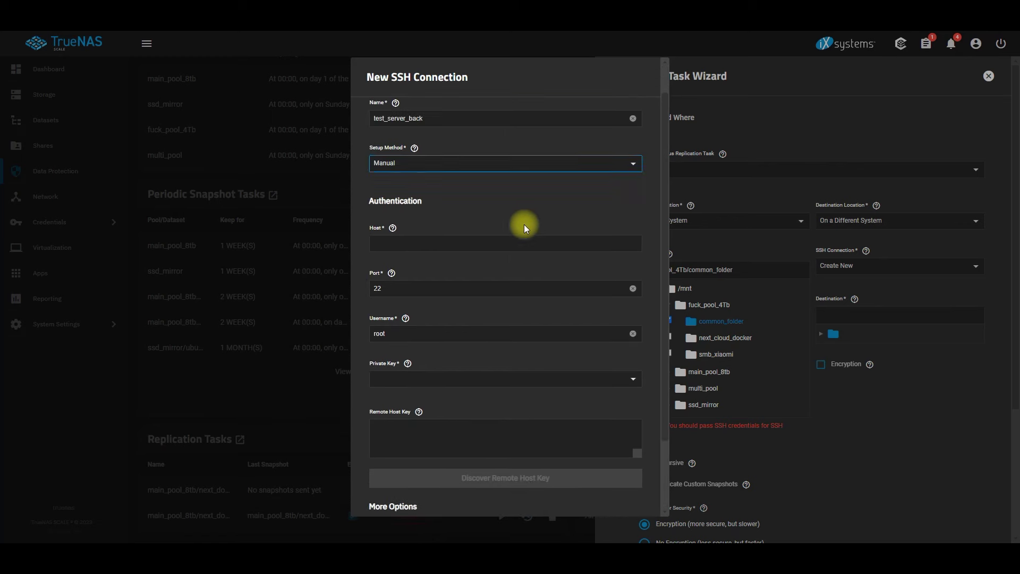
pyautogui.click(496, 186)
pyautogui.click(495, 187)
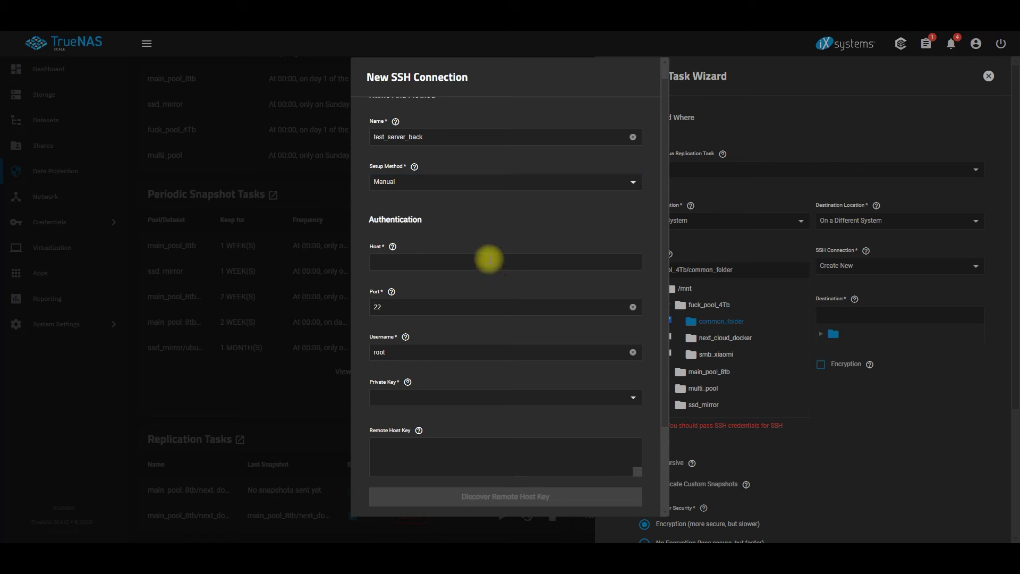
pyautogui.click(485, 183)
pyautogui.click(472, 220)
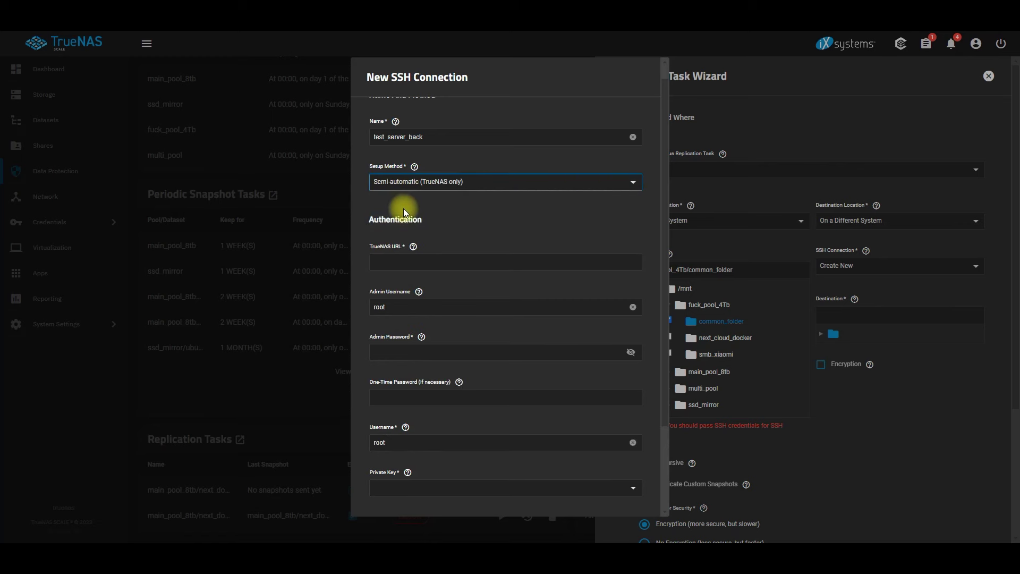
pyautogui.scroll(-2, 469, 217)
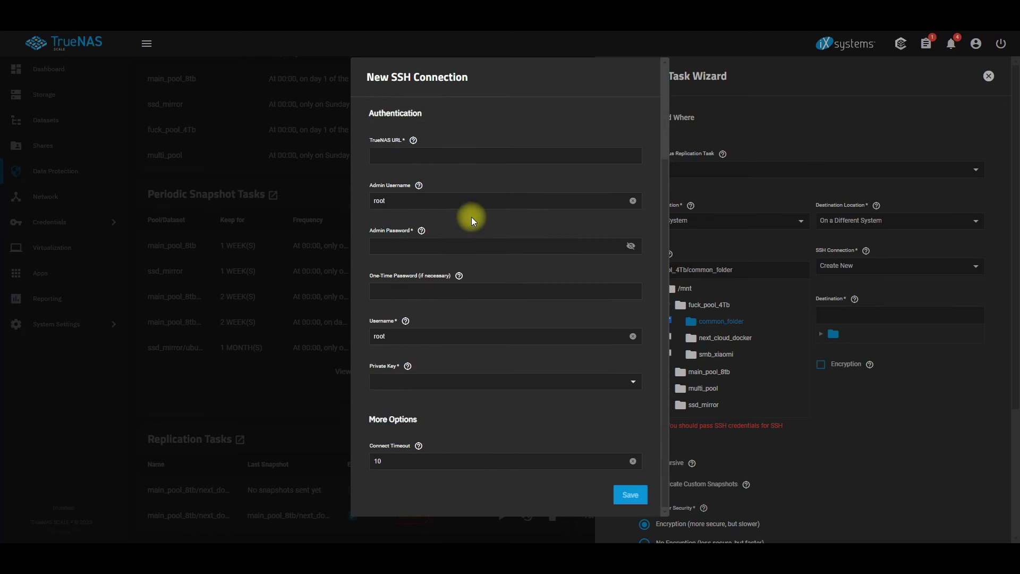
pyautogui.click(401, 156)
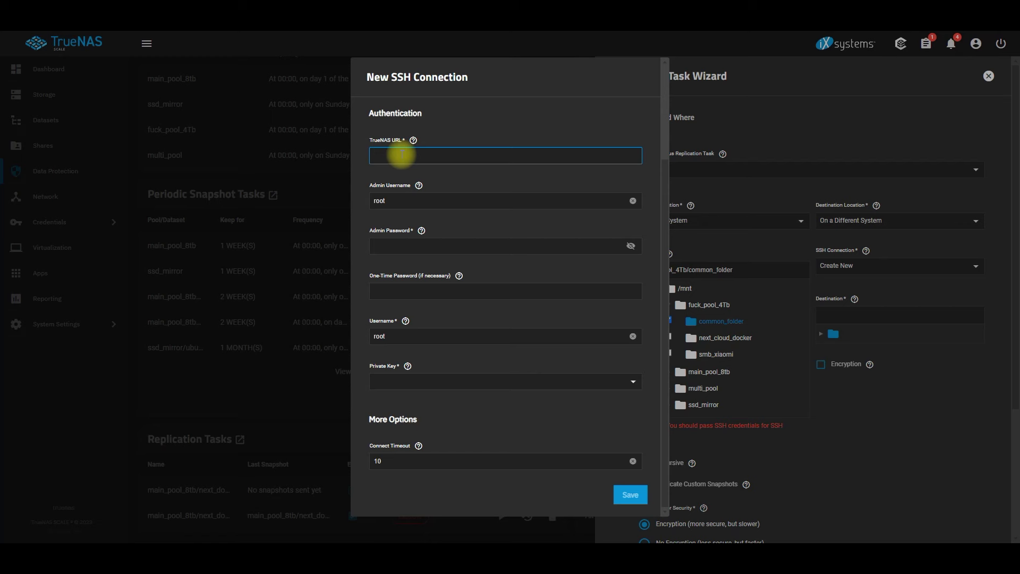
pyautogui.write('192.168.1.150')
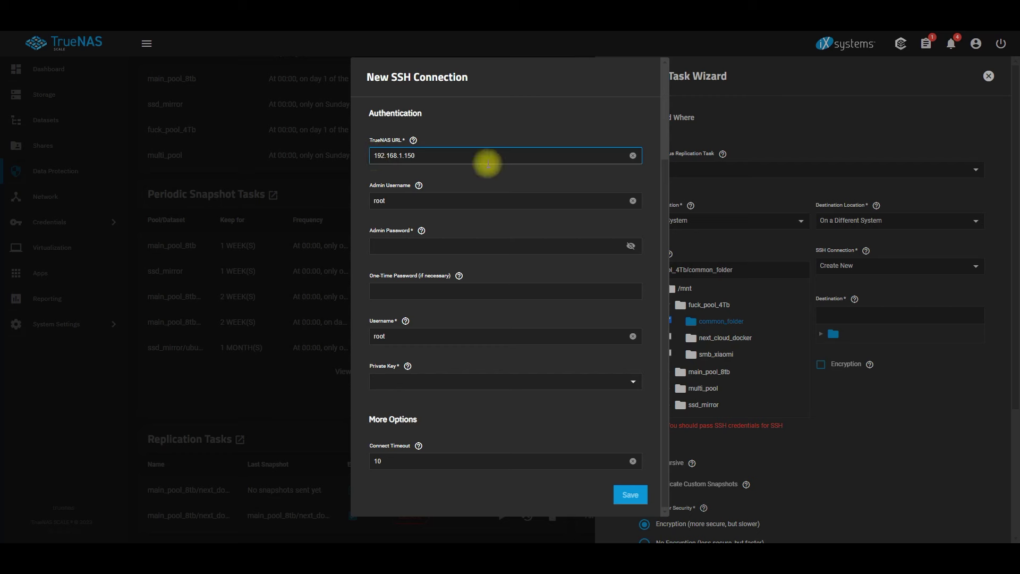
pyautogui.write('http:')
pyautogui.write('/')
pyautogui.press('BackSpace')
pyautogui.press('BackSpace')
pyautogui.write('://')
# Step: Enter the admin password, set the private key to Generate New and submit the SSH connection
pyautogui.click(467, 201)
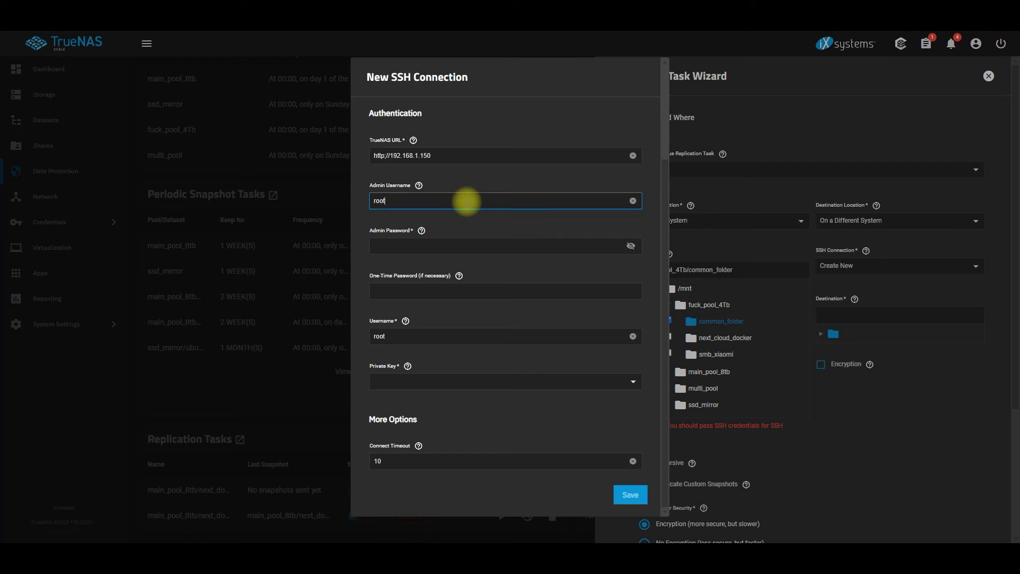
pyautogui.click(454, 244)
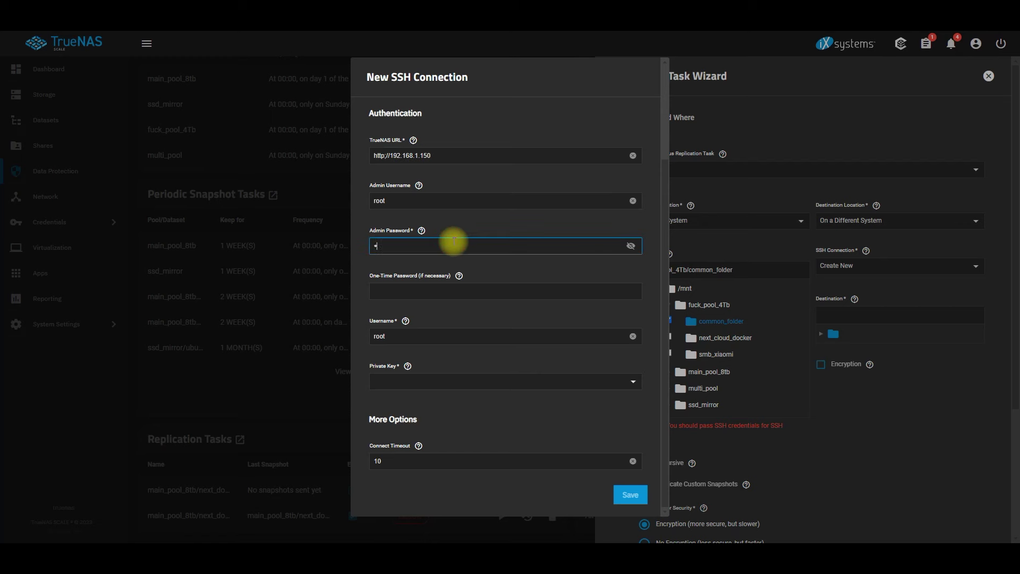
pyautogui.write('•••••••••')
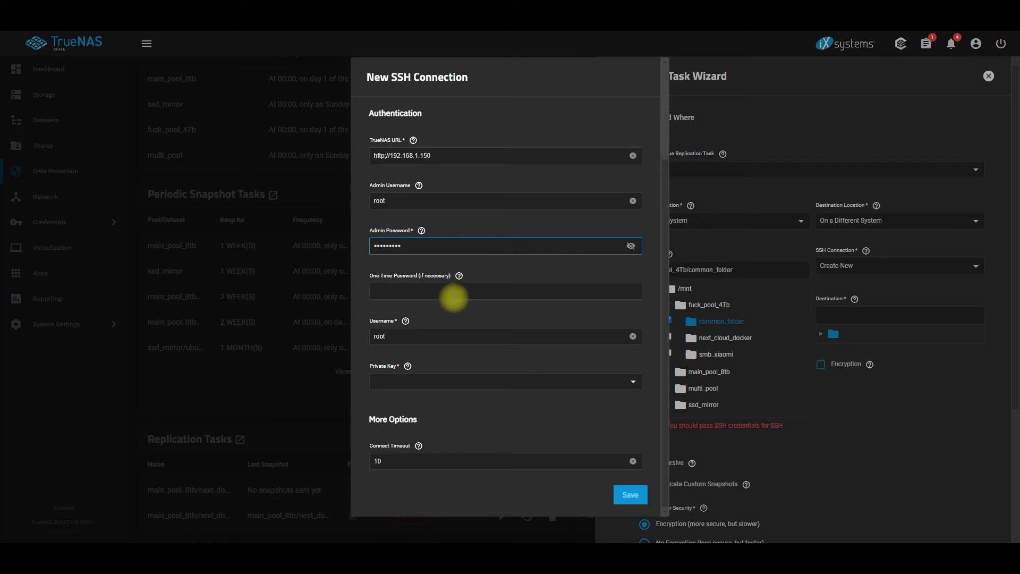
pyautogui.click(461, 381)
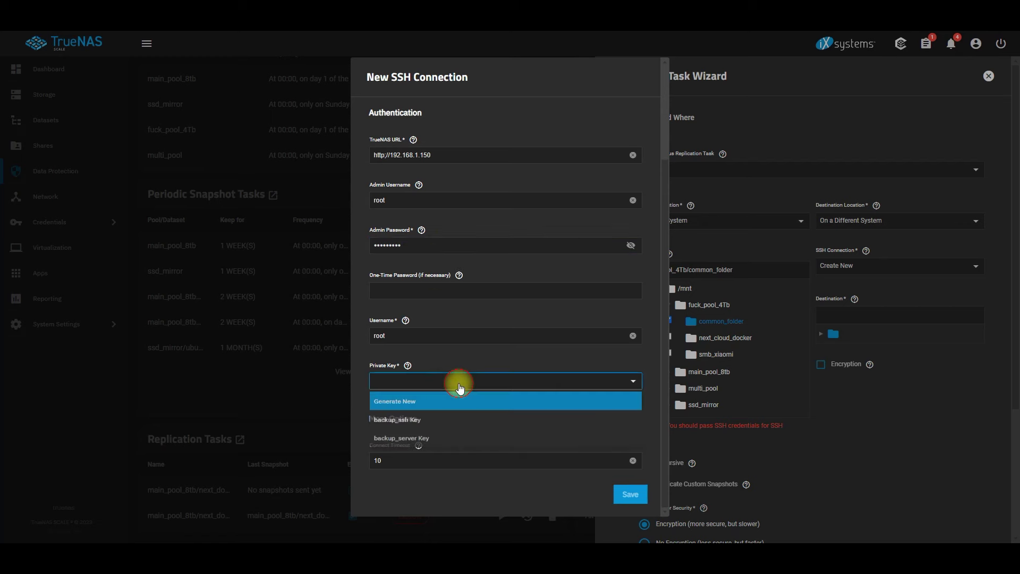
pyautogui.click(390, 404)
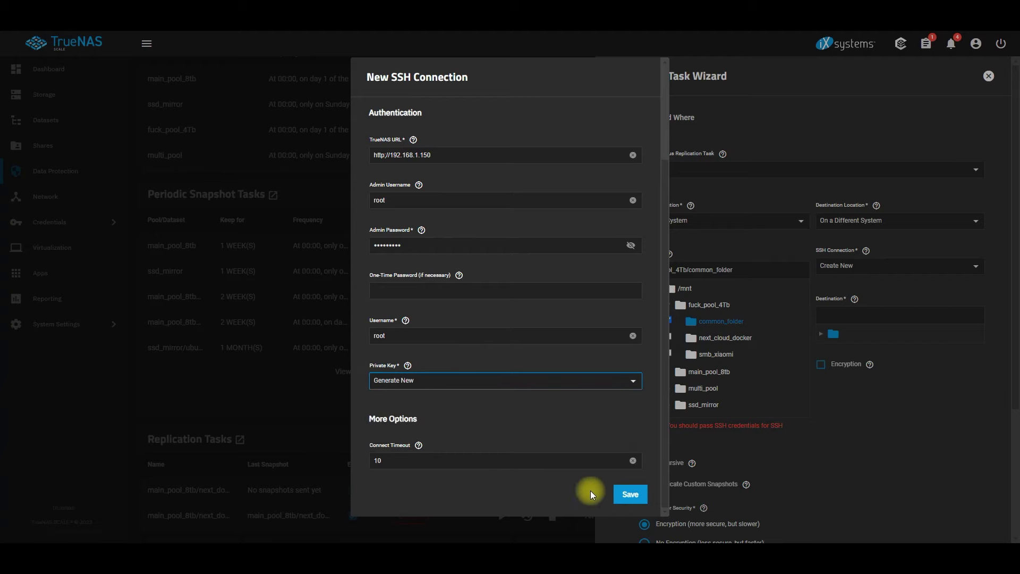
pyautogui.click(631, 497)
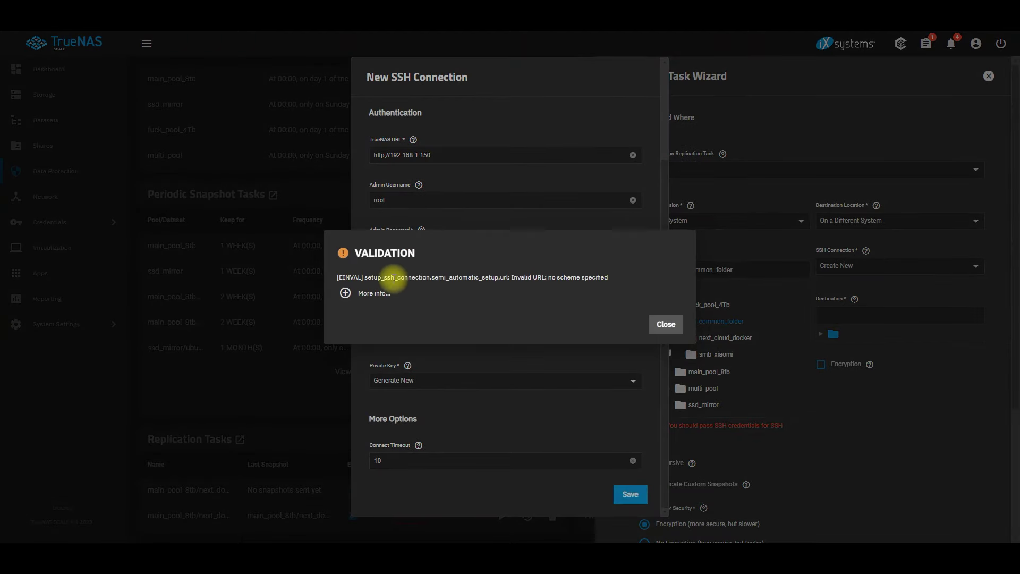
pyautogui.click(666, 324)
pyautogui.moveTo(391, 155); pyautogui.dragTo(373, 154)
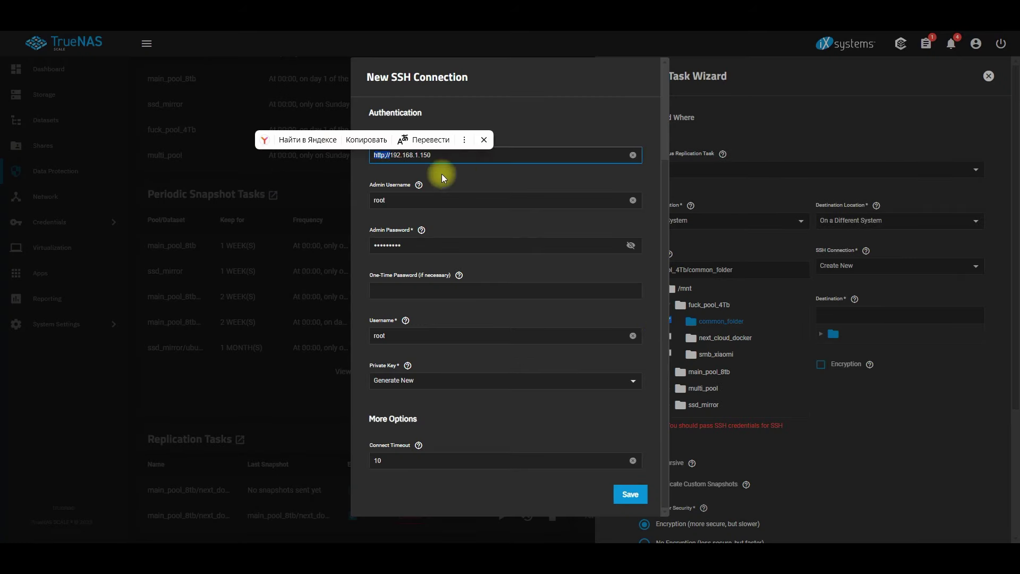
pyautogui.press('BackSpace')
pyautogui.click(638, 500)
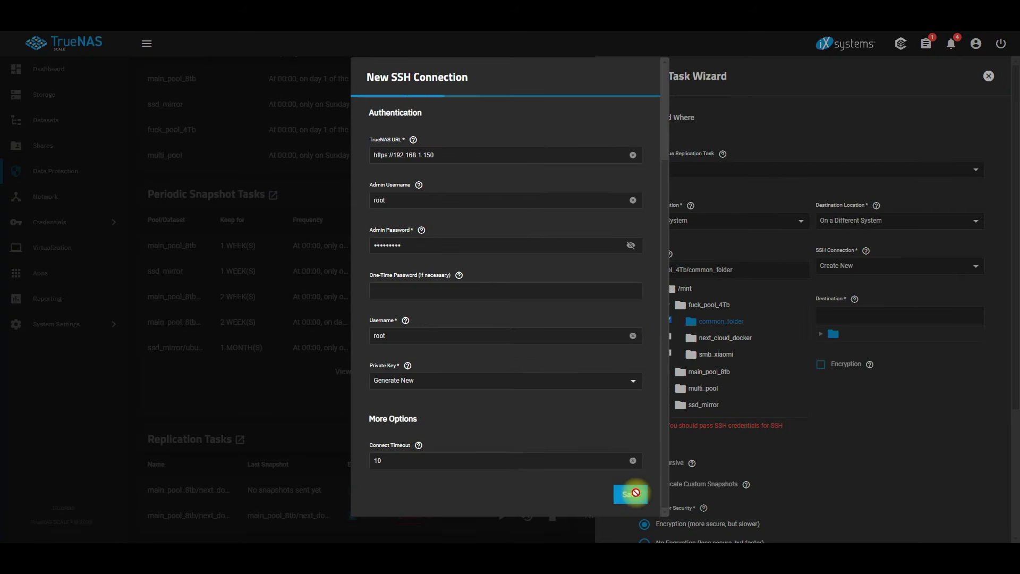
pyautogui.click(477, 154)
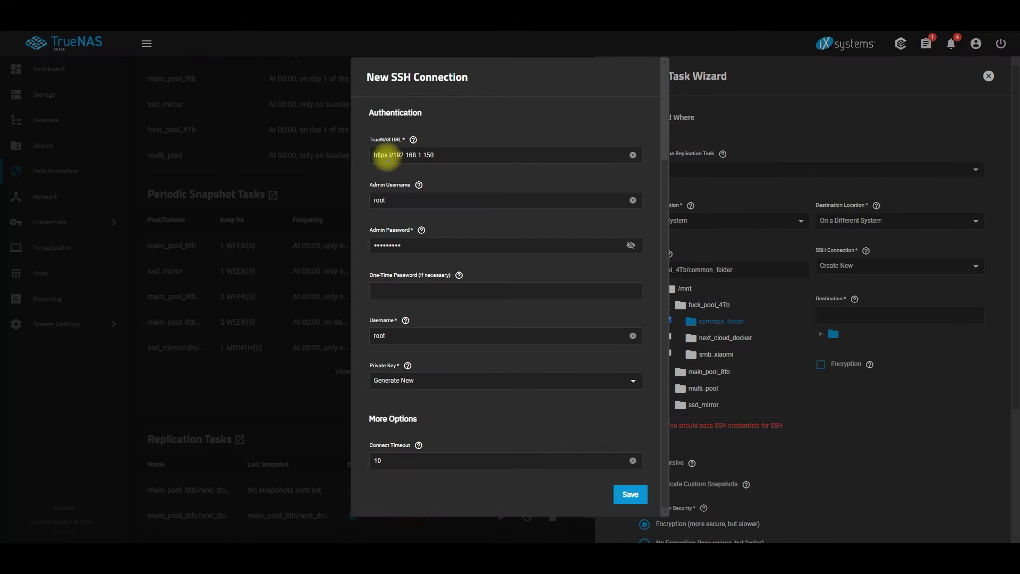
pyautogui.click(389, 155)
pyautogui.press('BackSpace')
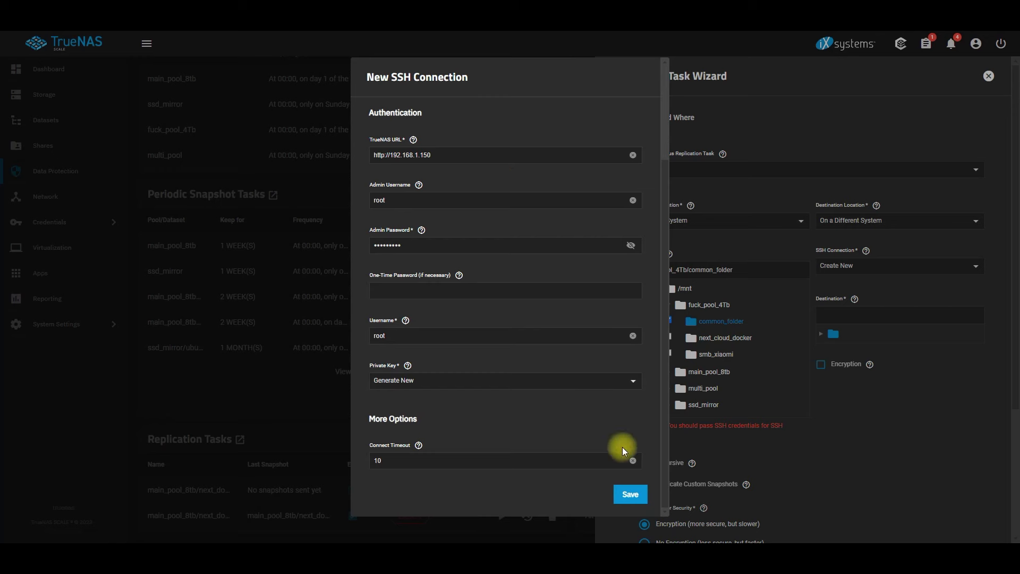
pyautogui.click(632, 494)
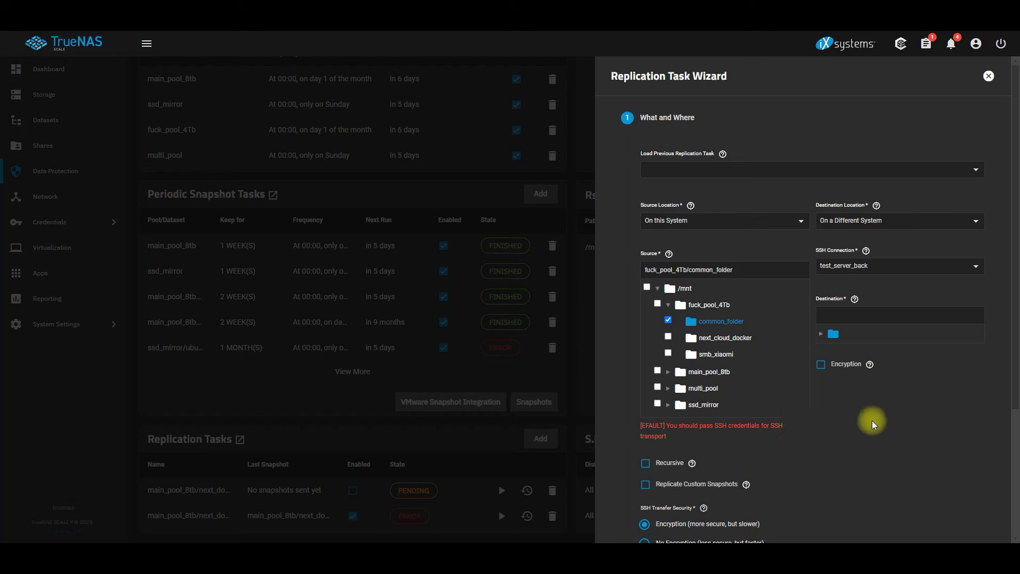
# Step: Expand the destination folder tree of the remote system in the replication wizard
pyautogui.click(821, 336)
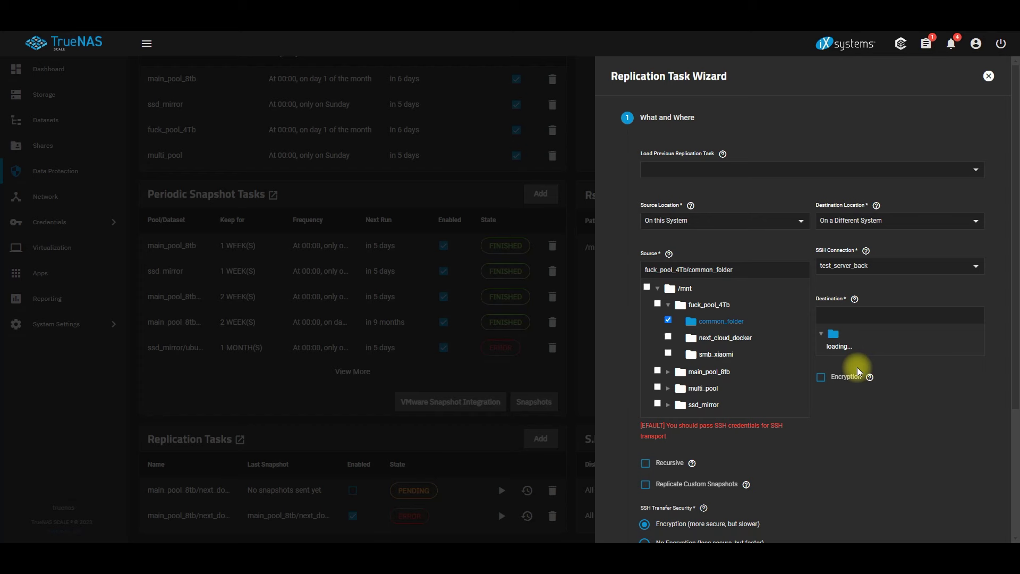
pyautogui.scroll(-2, 857, 368)
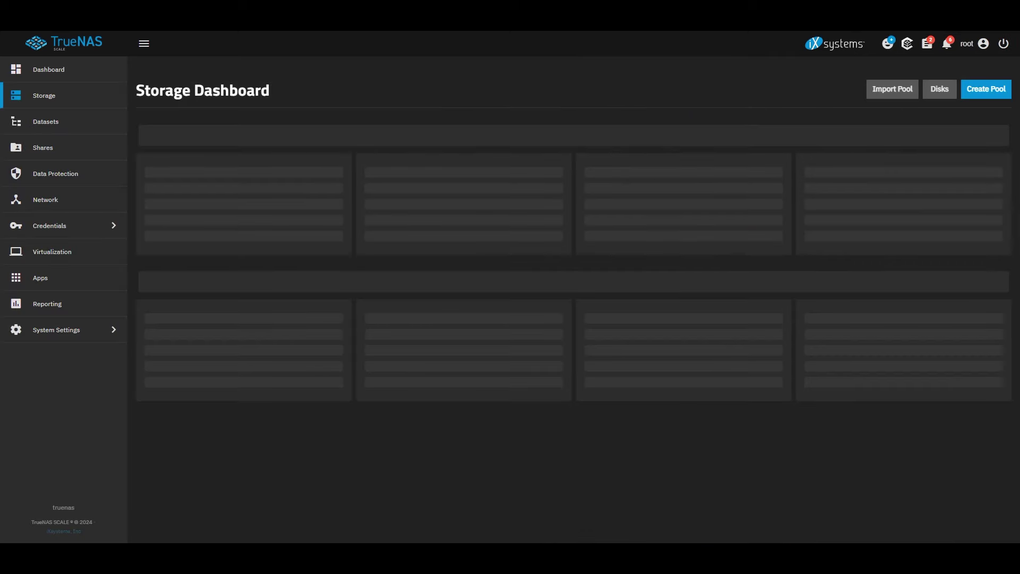
# Step: Switch to the other TrueNAS server and check its datasets and storage pages
pyautogui.click(43, 120)
pyautogui.click(59, 101)
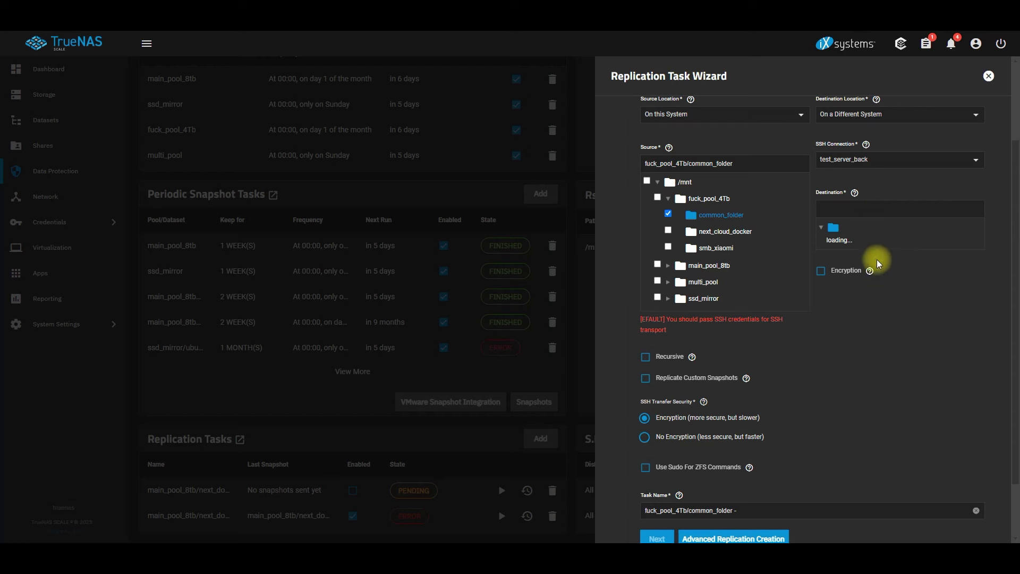
pyautogui.click(821, 271)
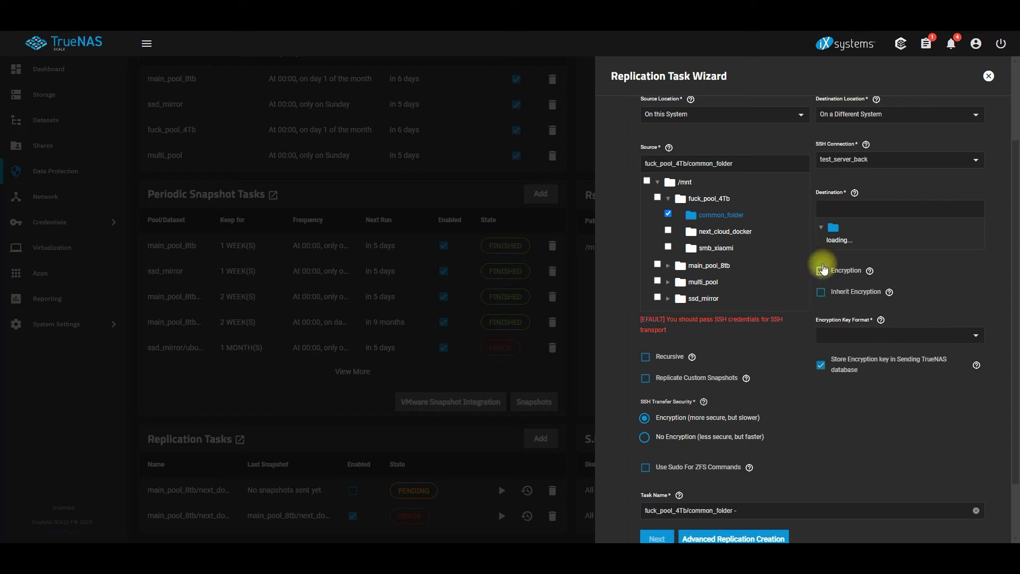
pyautogui.click(821, 271)
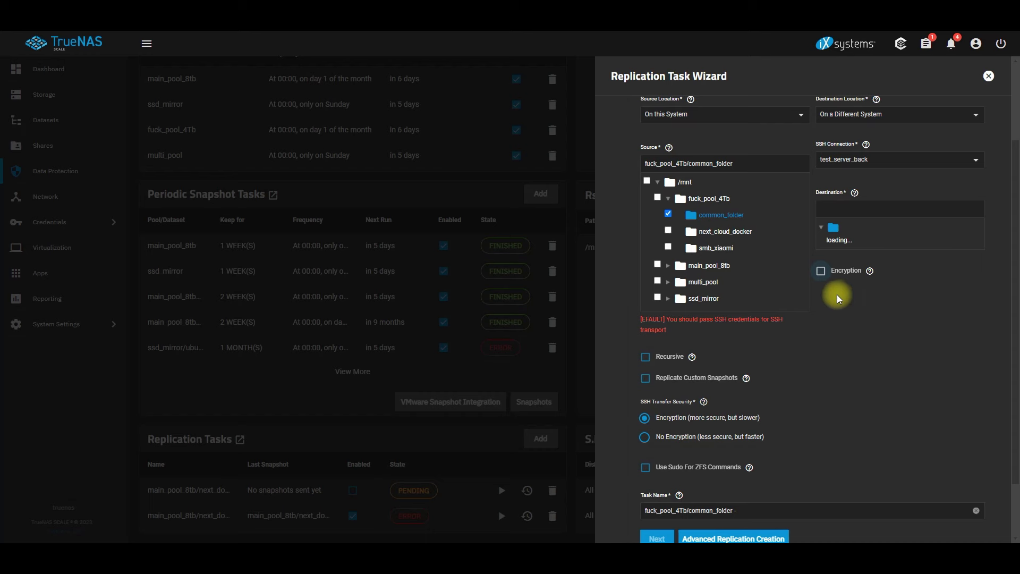
pyautogui.scroll(-2, 776, 352)
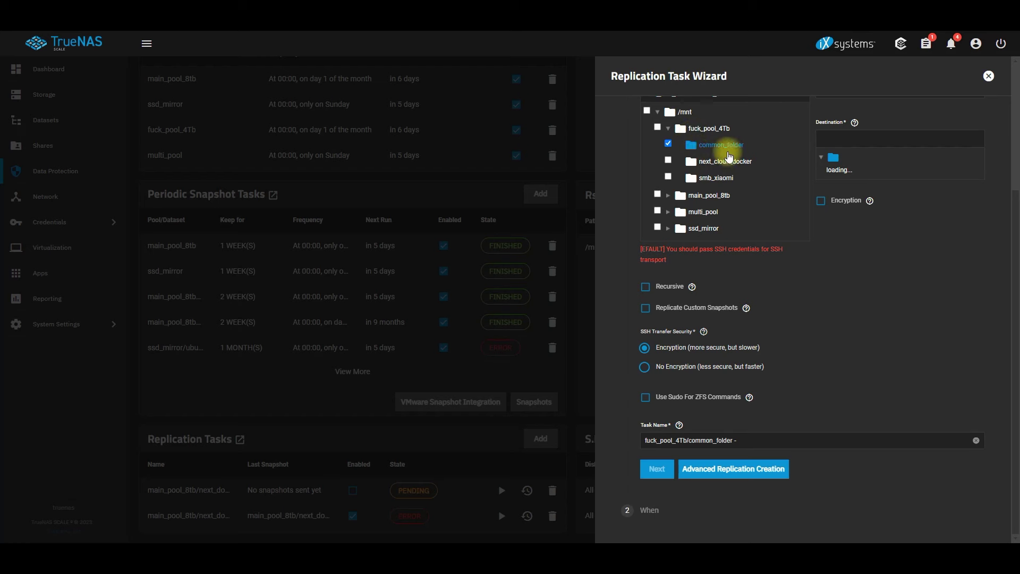
pyautogui.click(645, 287)
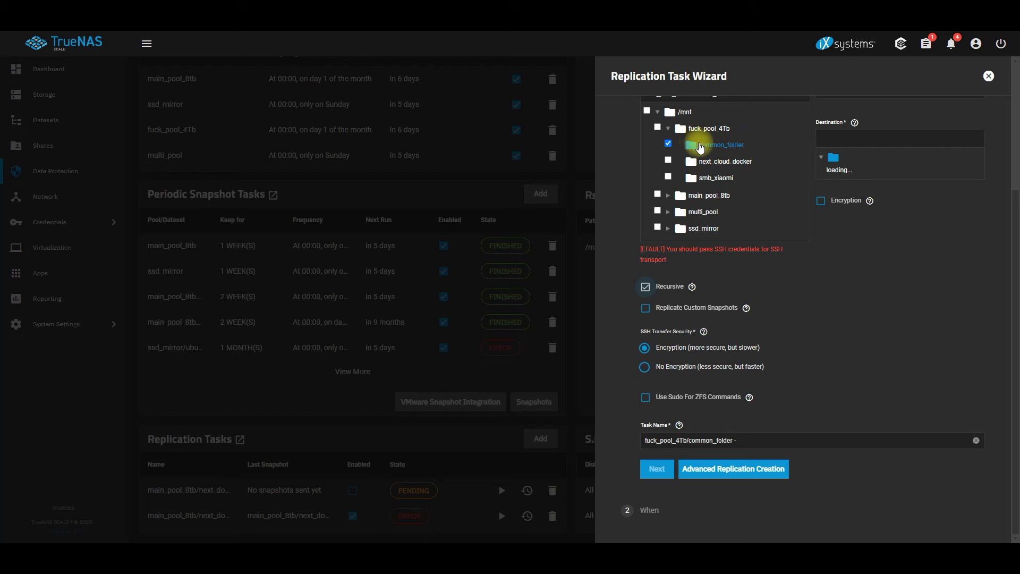
pyautogui.click(646, 287)
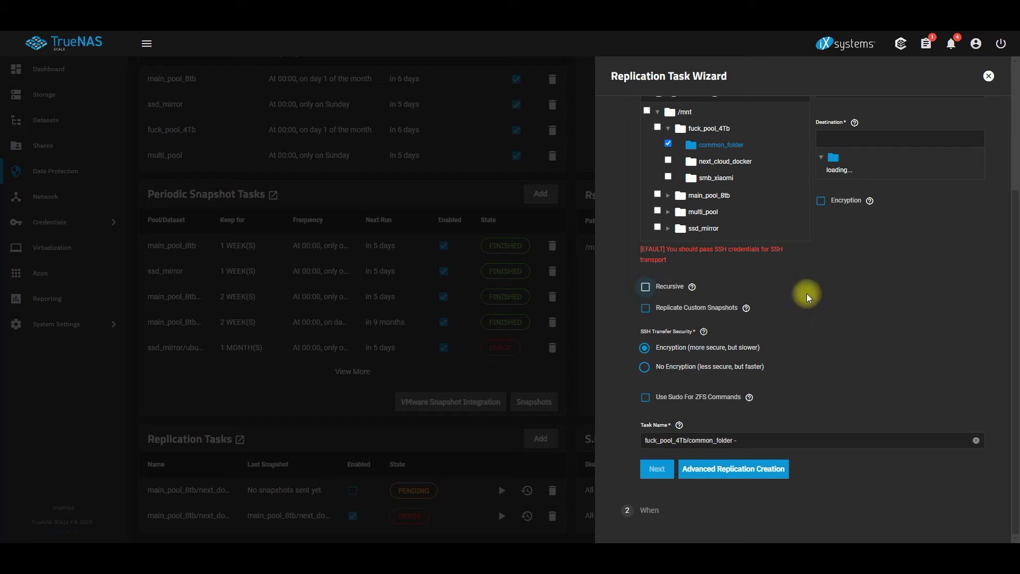
pyautogui.click(645, 290)
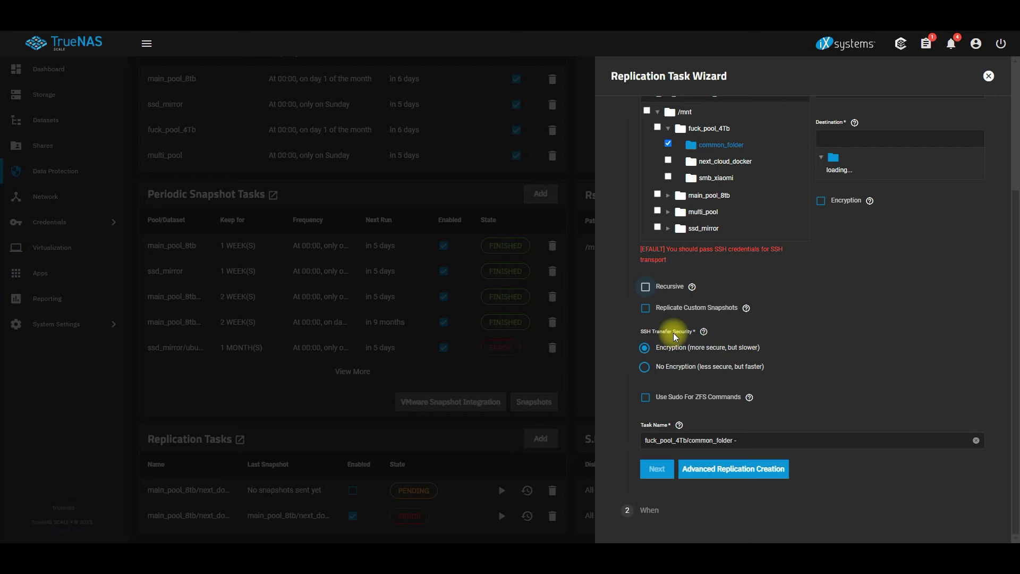
pyautogui.click(644, 367)
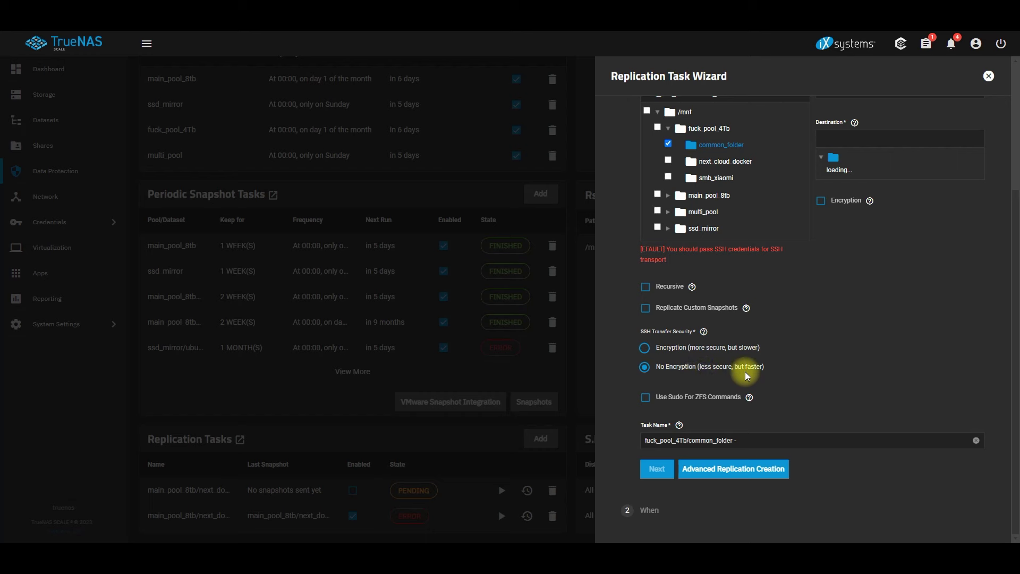
pyautogui.click(644, 348)
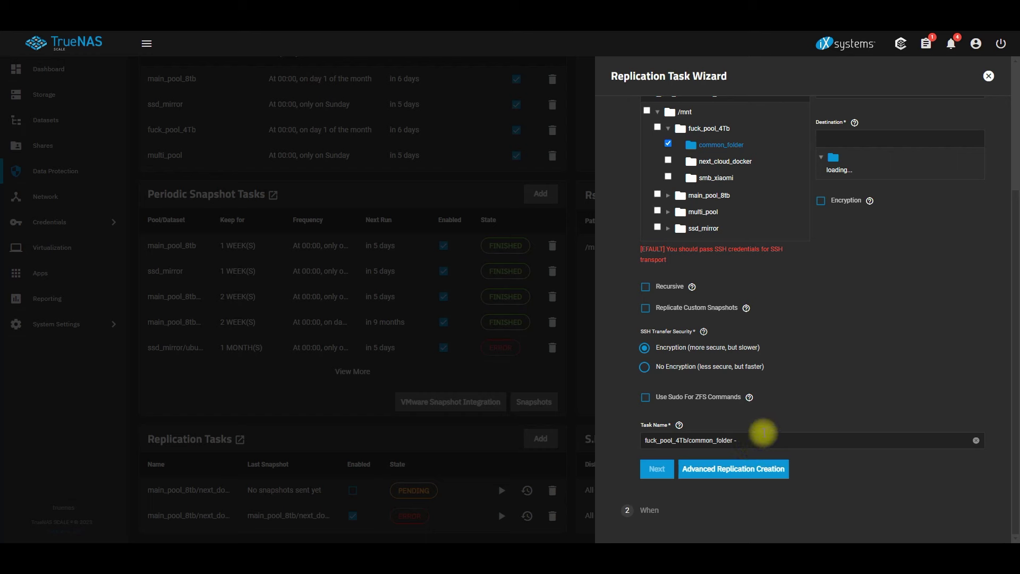
pyautogui.click(688, 468)
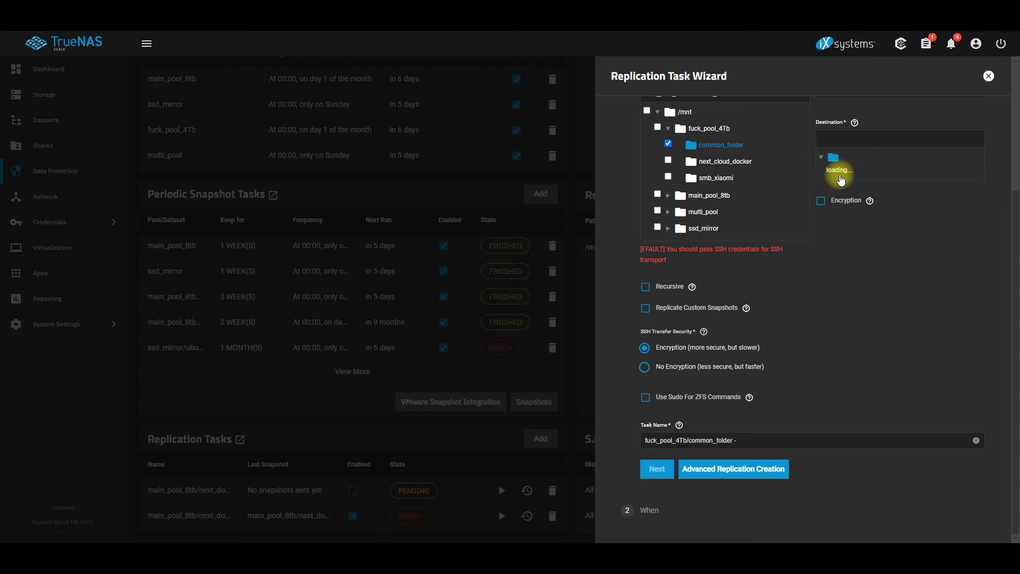
pyautogui.scroll(3, 831, 165)
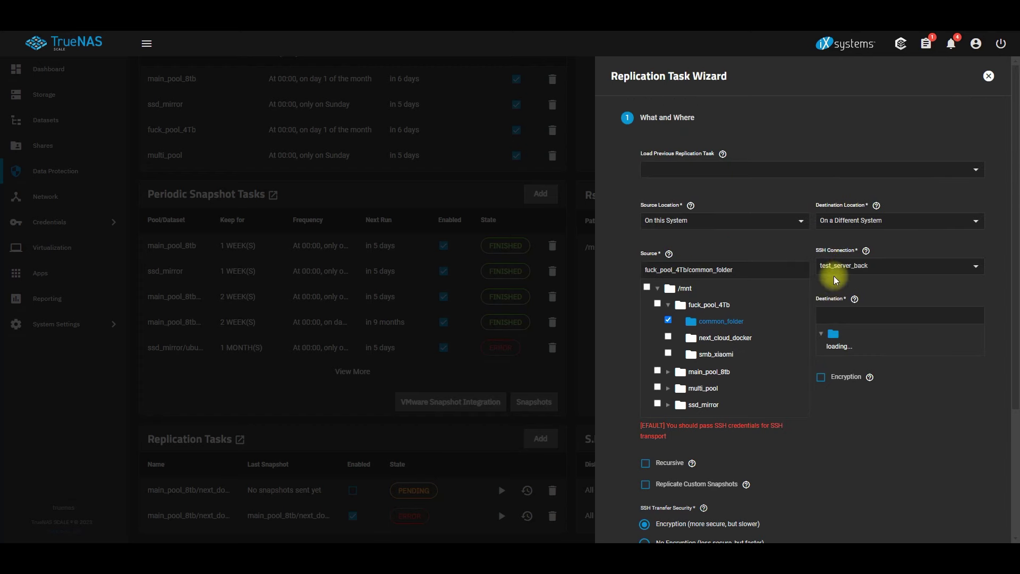
pyautogui.scroll(-3, 896, 366)
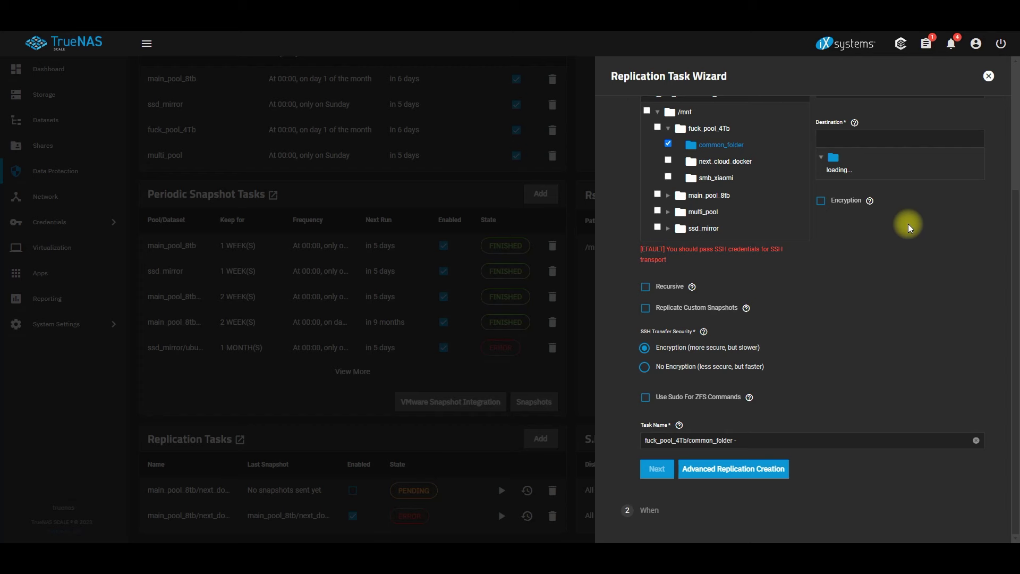
pyautogui.scroll(3, 947, 453)
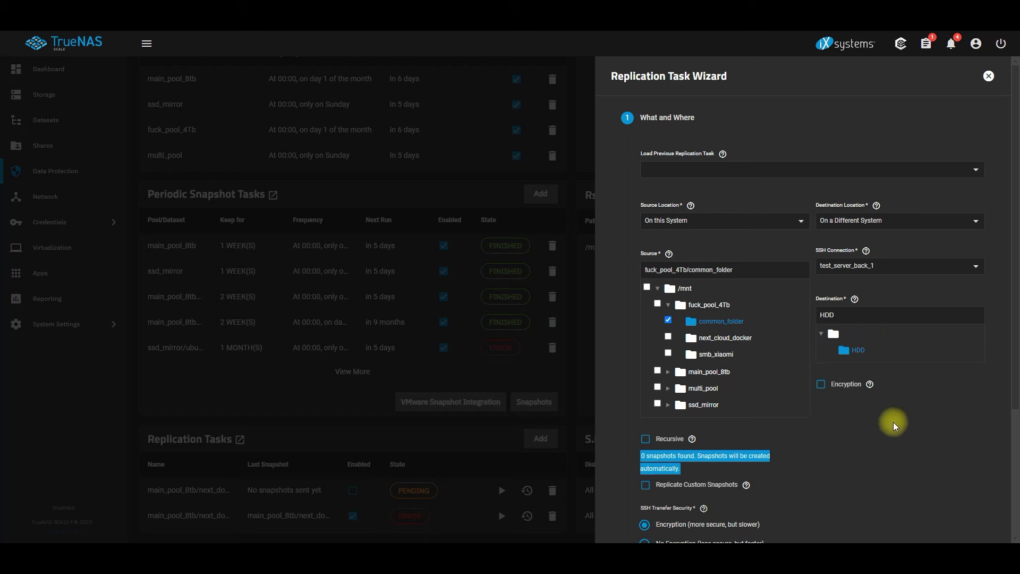
# Step: Set the SSH transfer security to No Encryption and set the replication schedule to Run Once
pyautogui.scroll(-3, 891, 436)
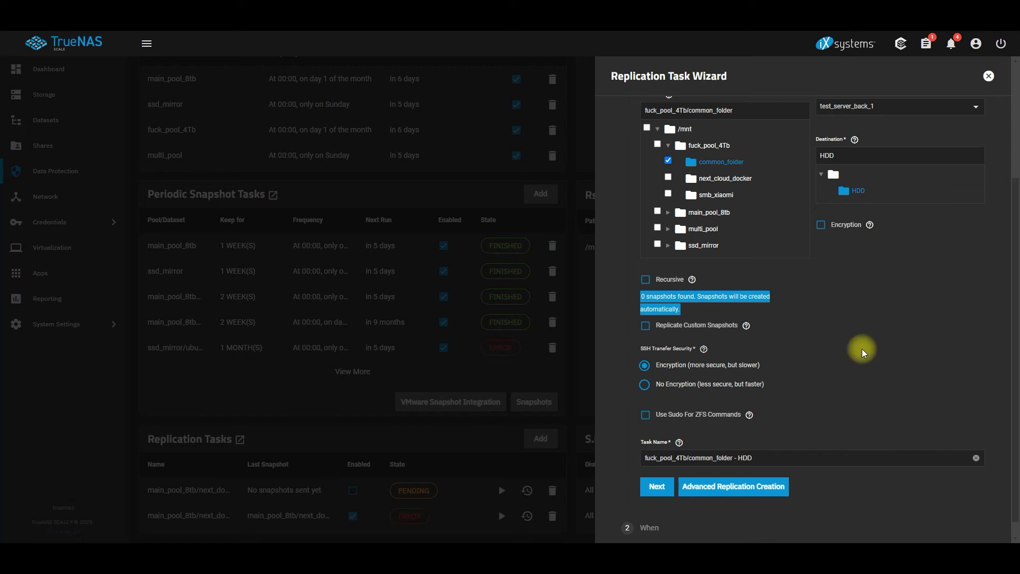
pyautogui.scroll(-1, 813, 347)
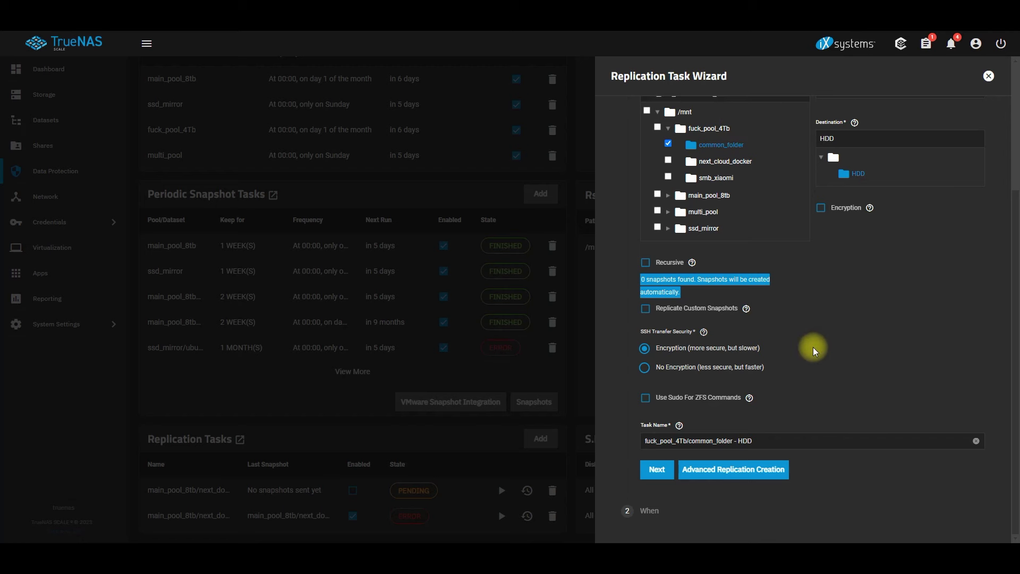
pyautogui.click(687, 371)
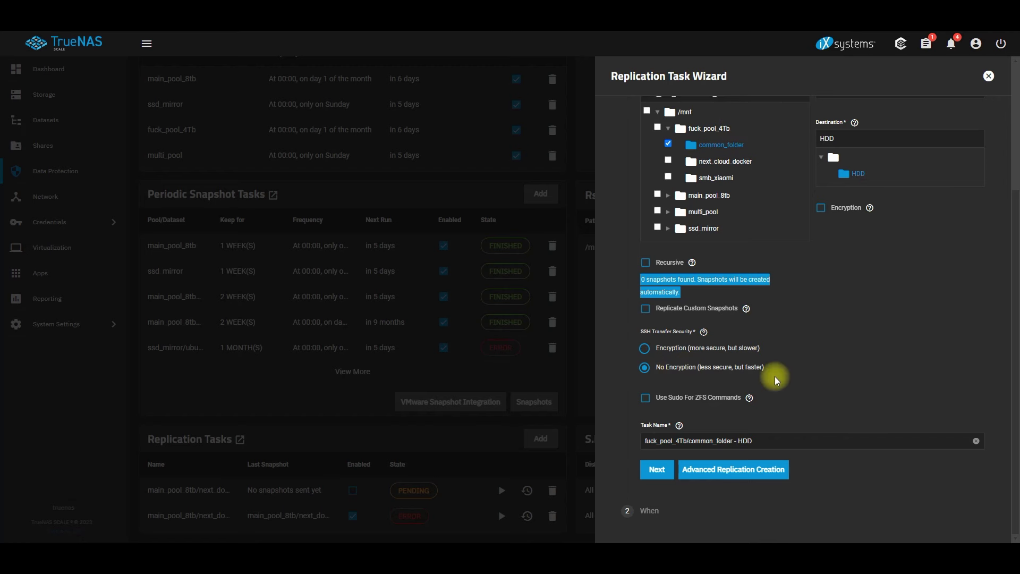
pyautogui.click(657, 470)
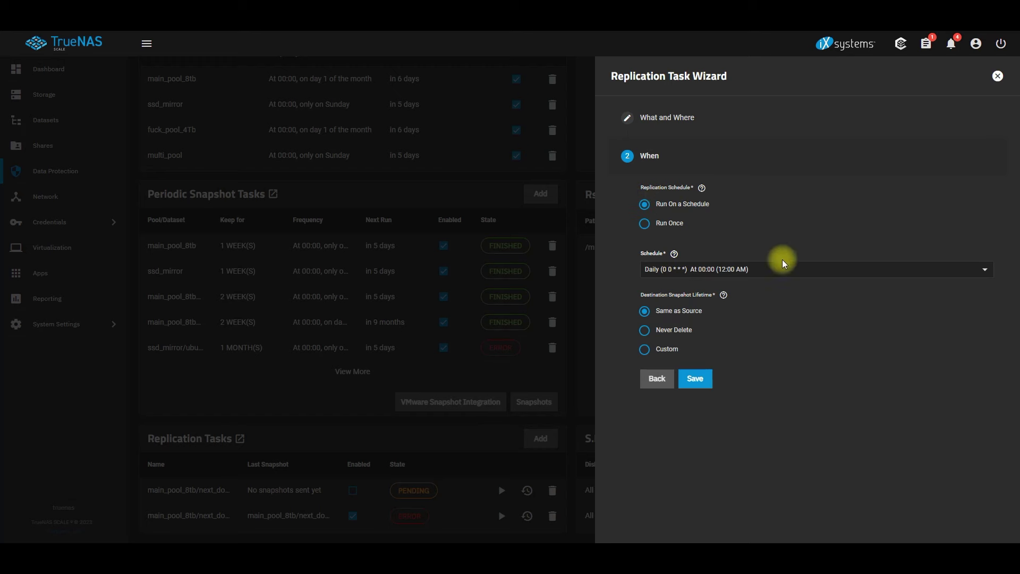
pyautogui.click(796, 270)
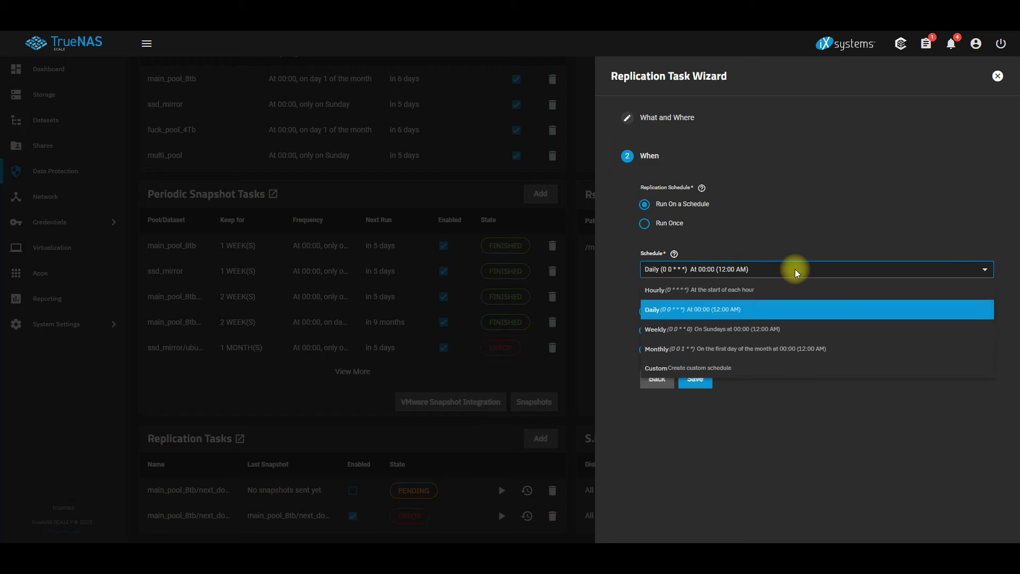
pyautogui.click(644, 223)
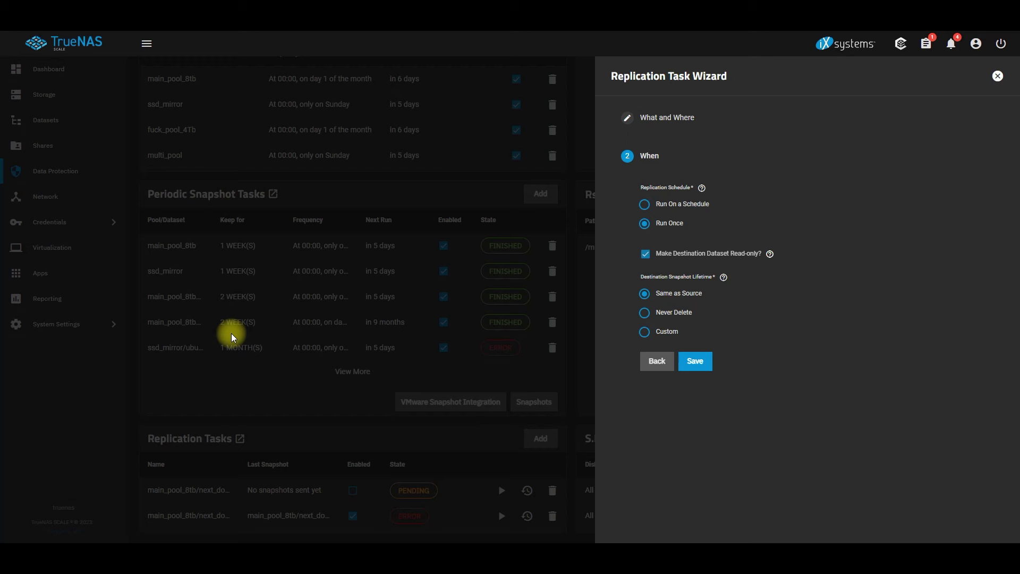
pyautogui.click(648, 315)
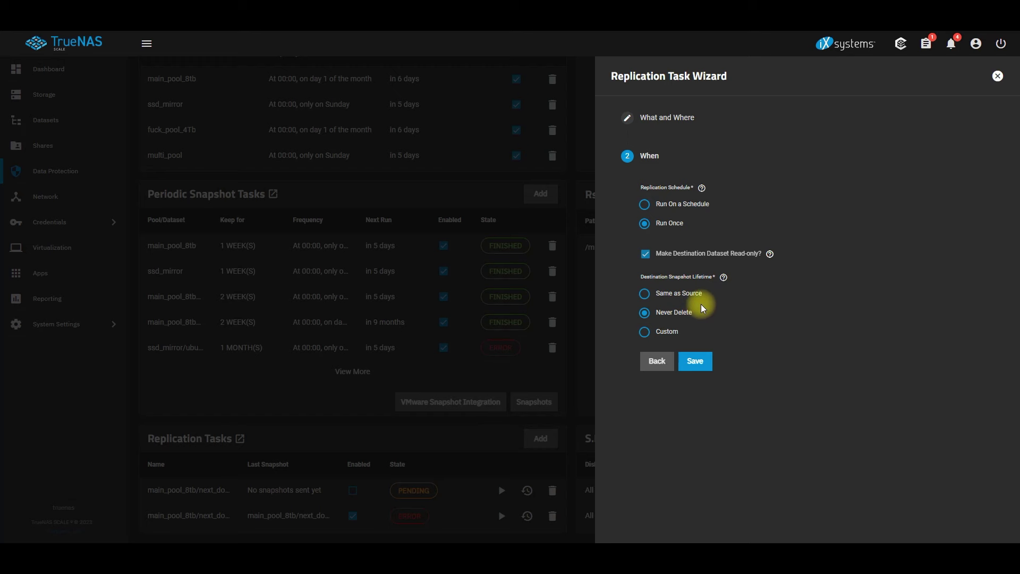
pyautogui.click(663, 335)
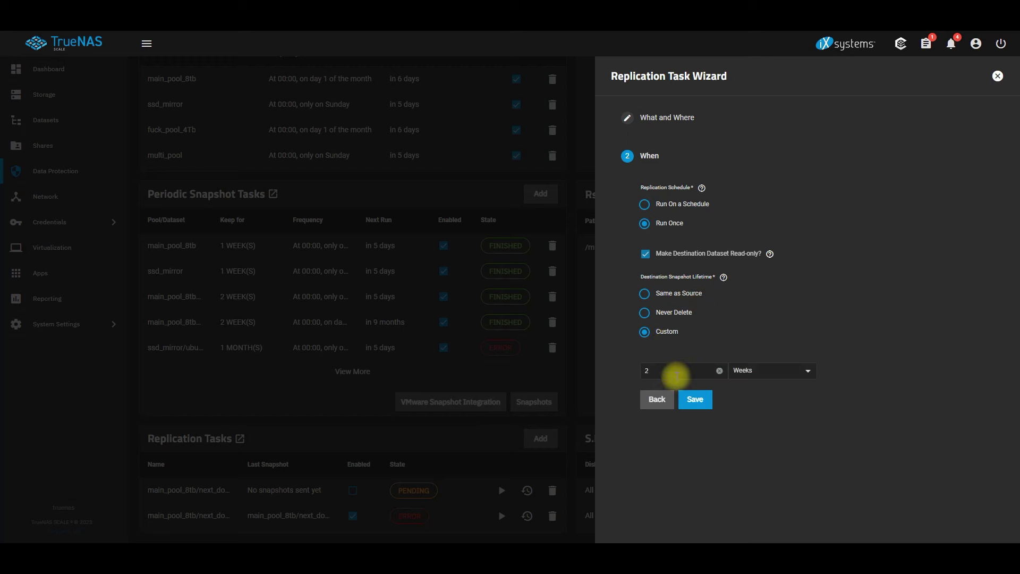
pyautogui.click(775, 371)
pyautogui.click(744, 323)
pyautogui.click(647, 296)
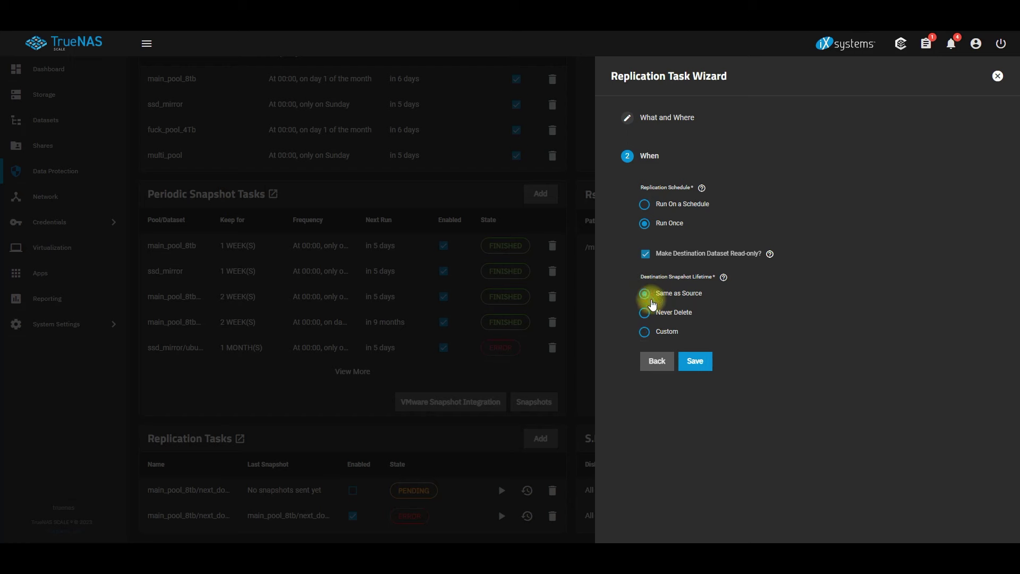
# Step: Set the destination snapshot lifetime to Never Delete and save the replication task, dismissing the start notice
pyautogui.click(652, 316)
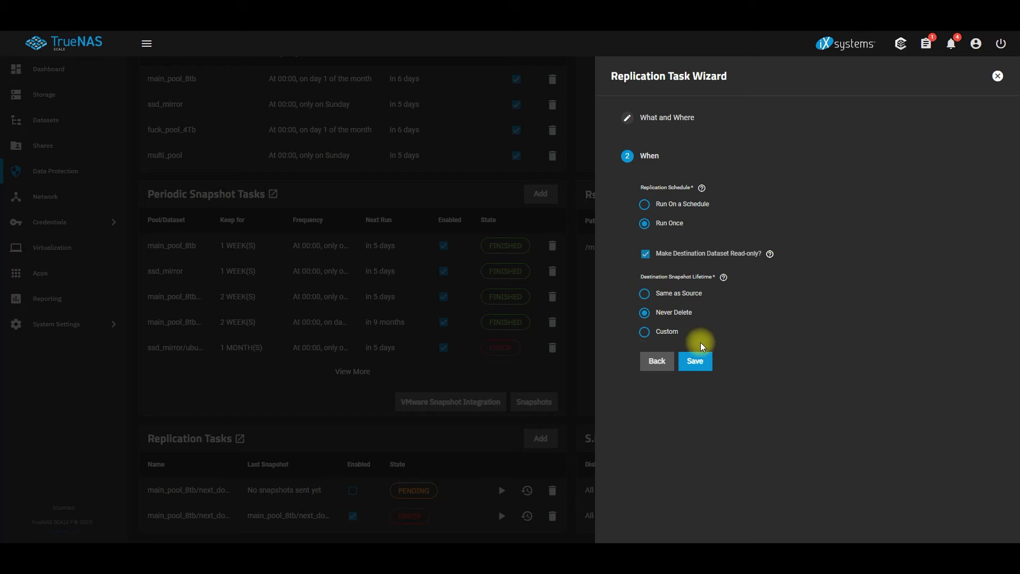
pyautogui.click(696, 363)
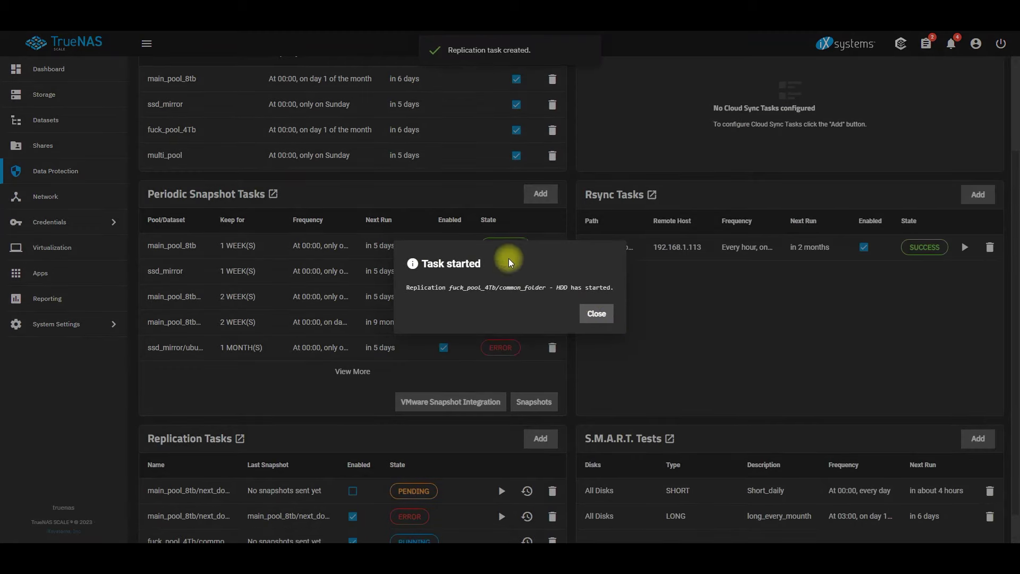
pyautogui.click(597, 314)
pyautogui.scroll(-1, 633, 379)
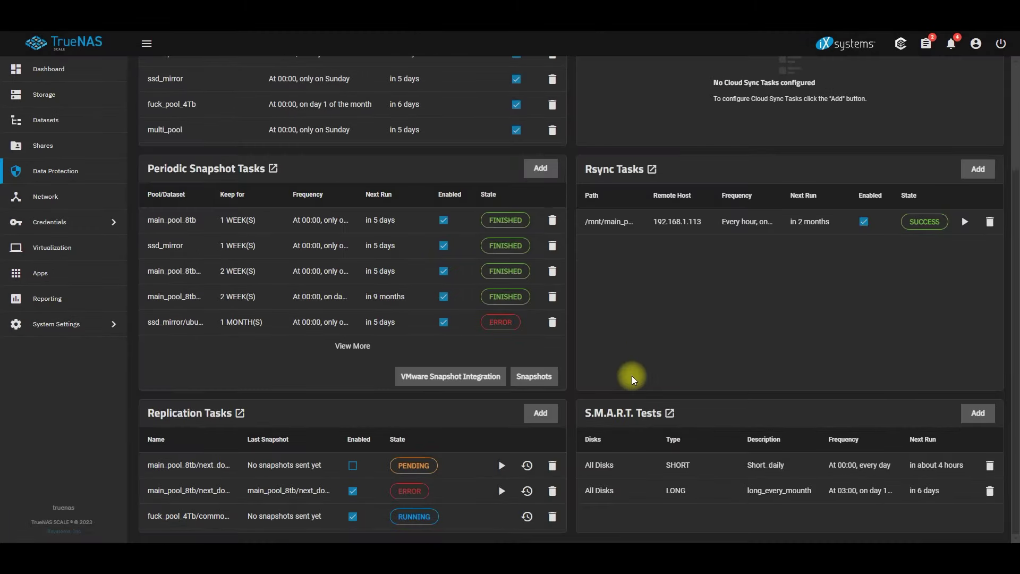
# Step: Check the progress of the common_folder replication task and the logs of the other two replication tasks
pyautogui.click(415, 517)
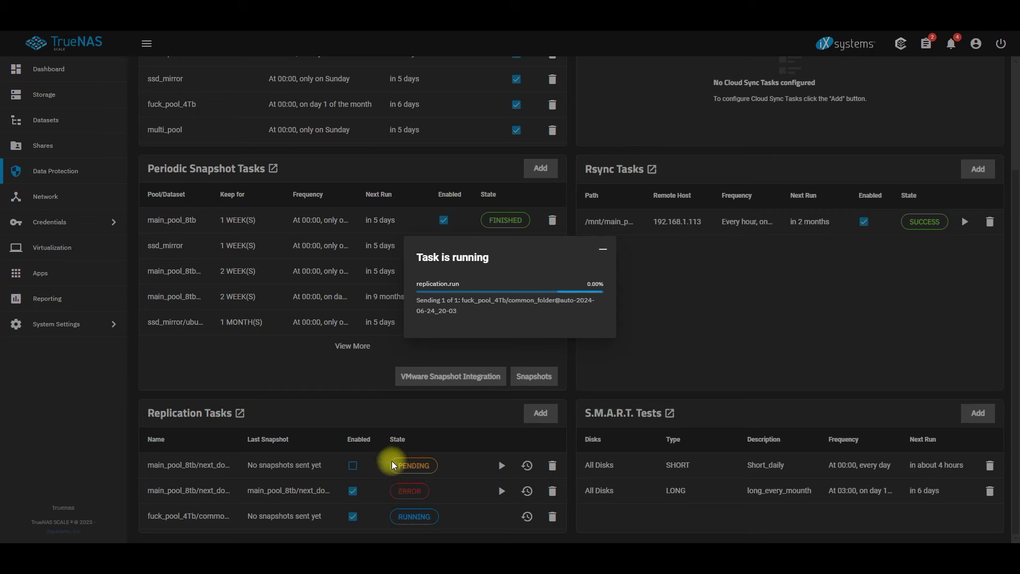
pyautogui.click(604, 250)
pyautogui.click(409, 491)
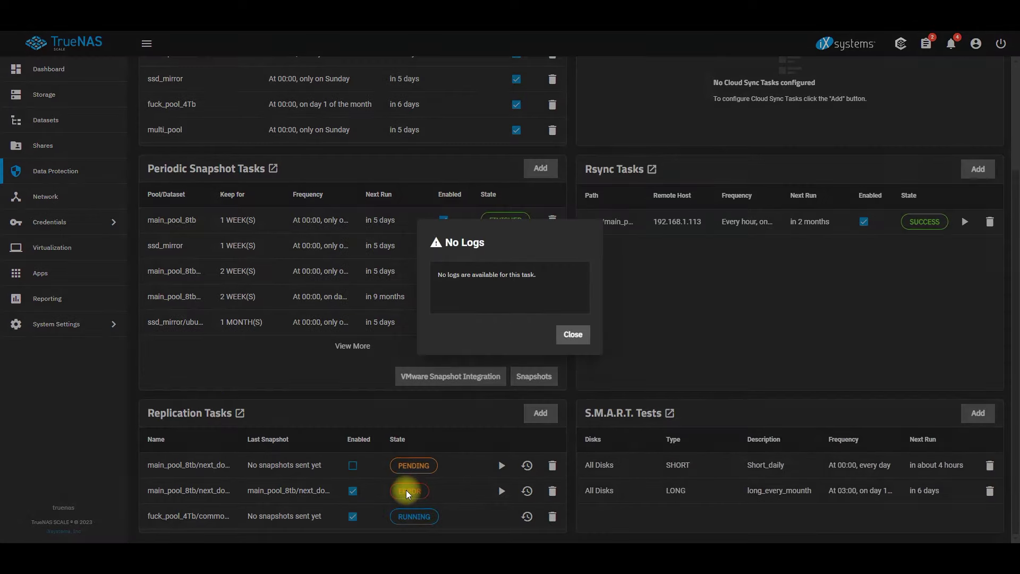
pyautogui.click(573, 334)
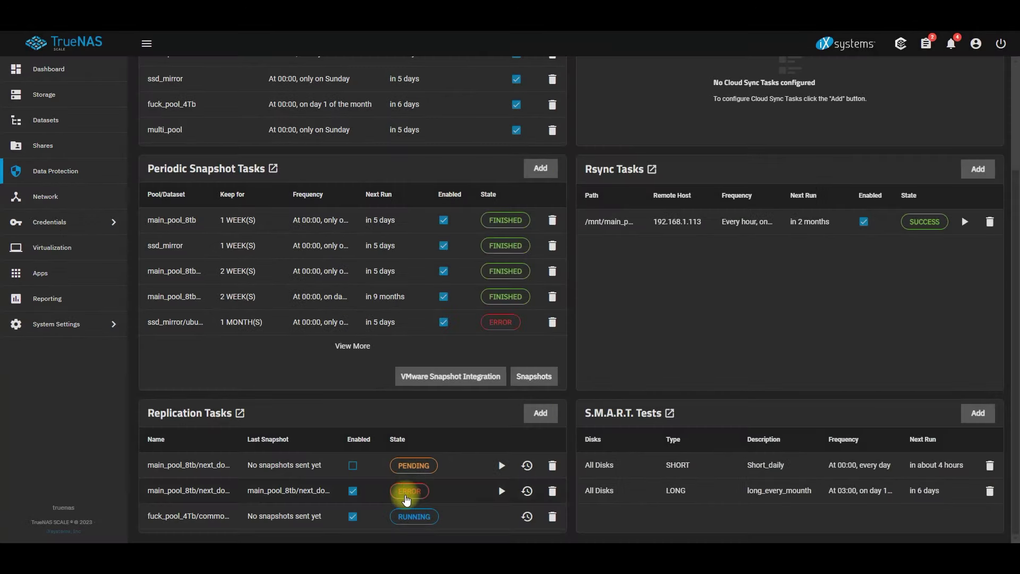
pyautogui.click(409, 493)
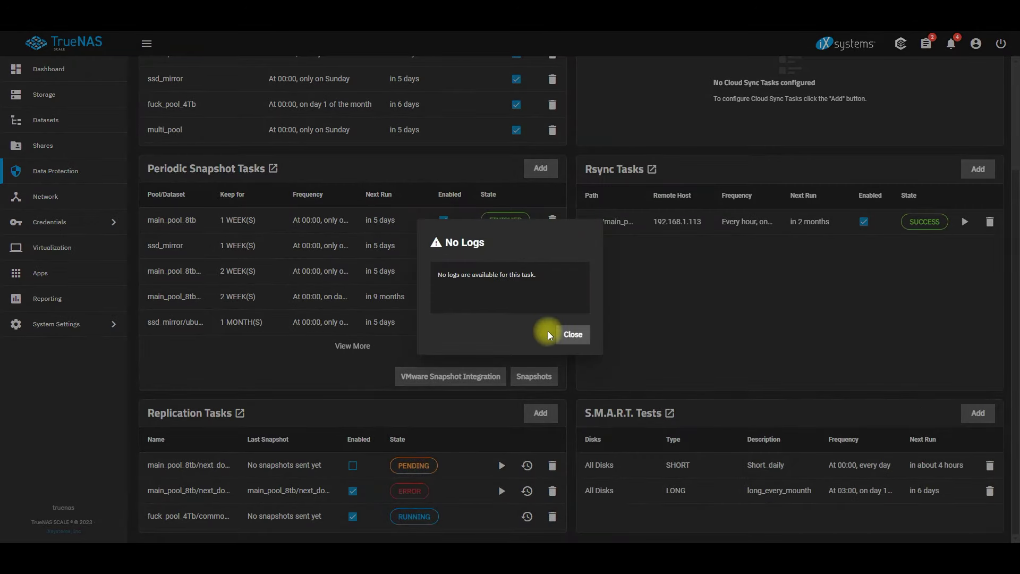
pyautogui.click(568, 334)
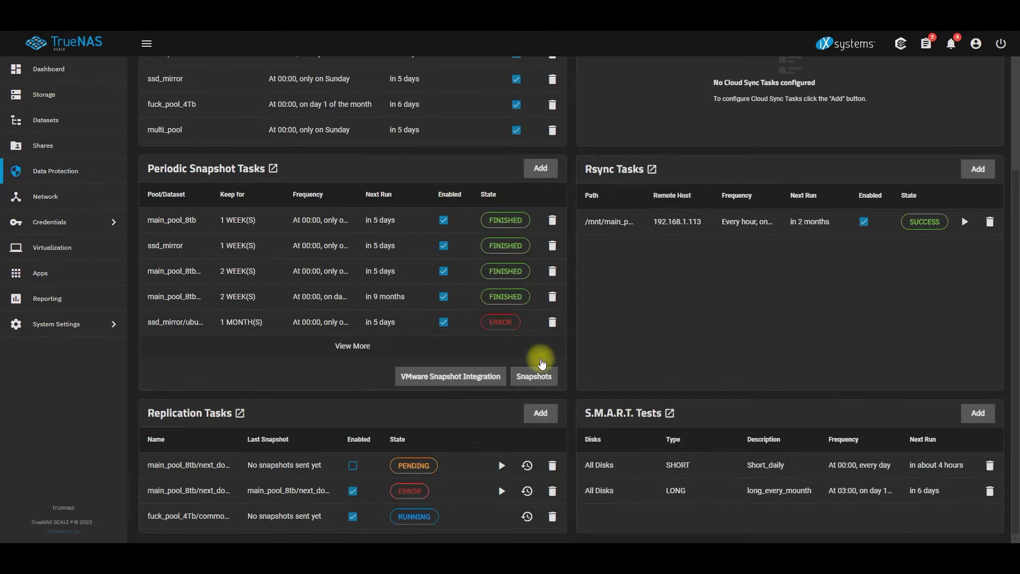
pyautogui.click(410, 491)
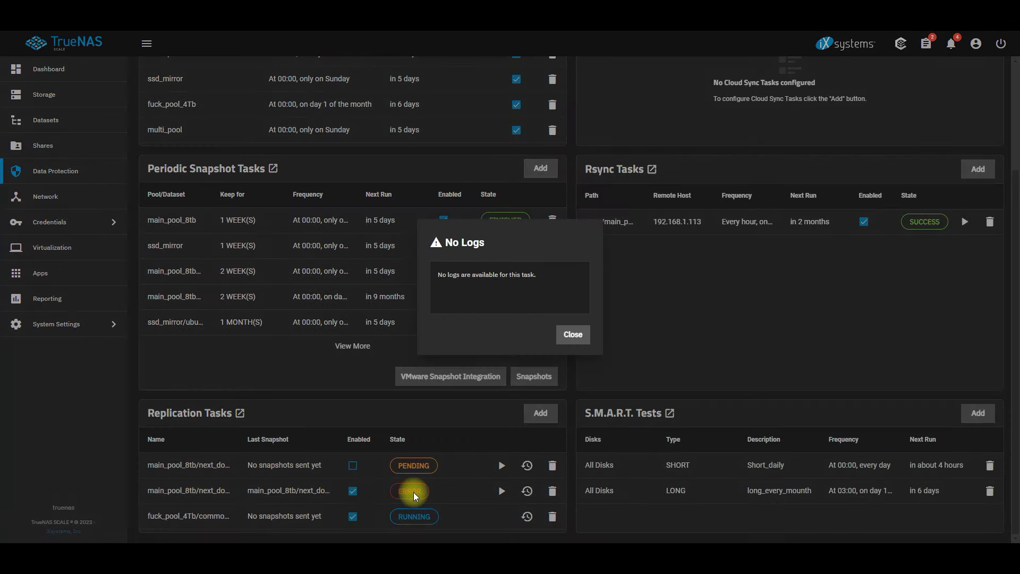
pyautogui.click(571, 335)
pyautogui.click(414, 468)
pyautogui.click(572, 334)
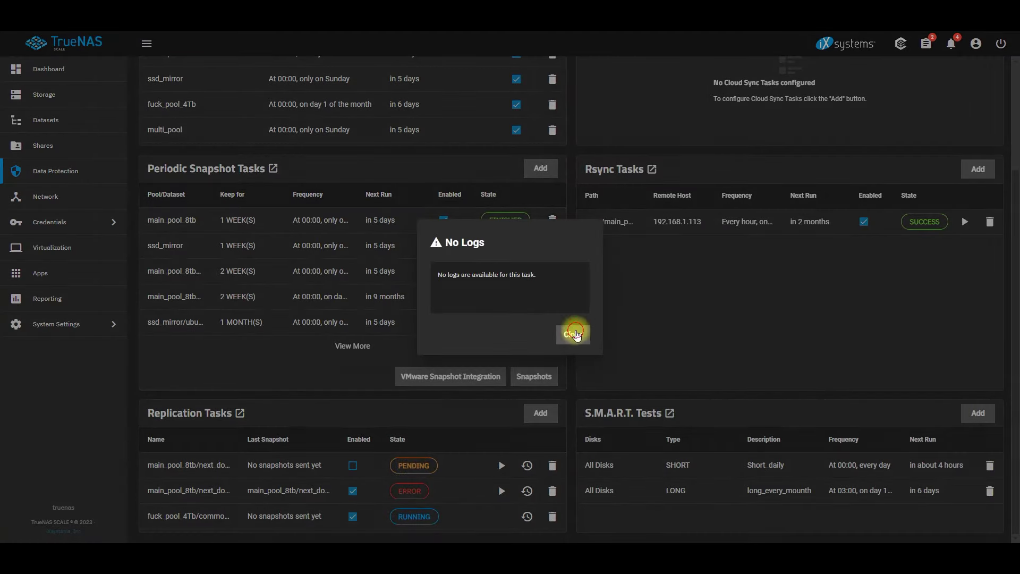
pyautogui.click(415, 517)
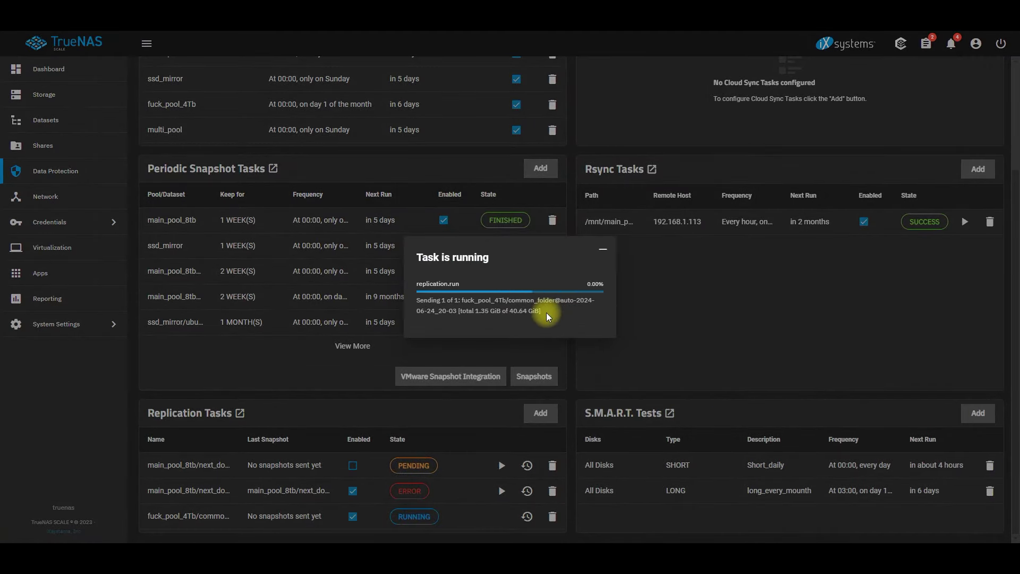